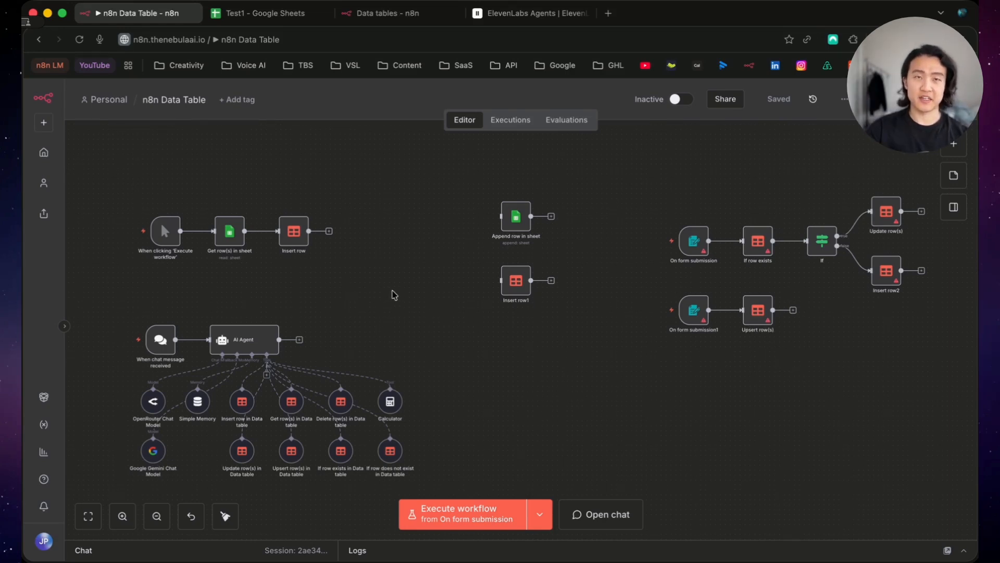
# - Open the Test table from the personal Data tables list
pyautogui.click(388, 14)
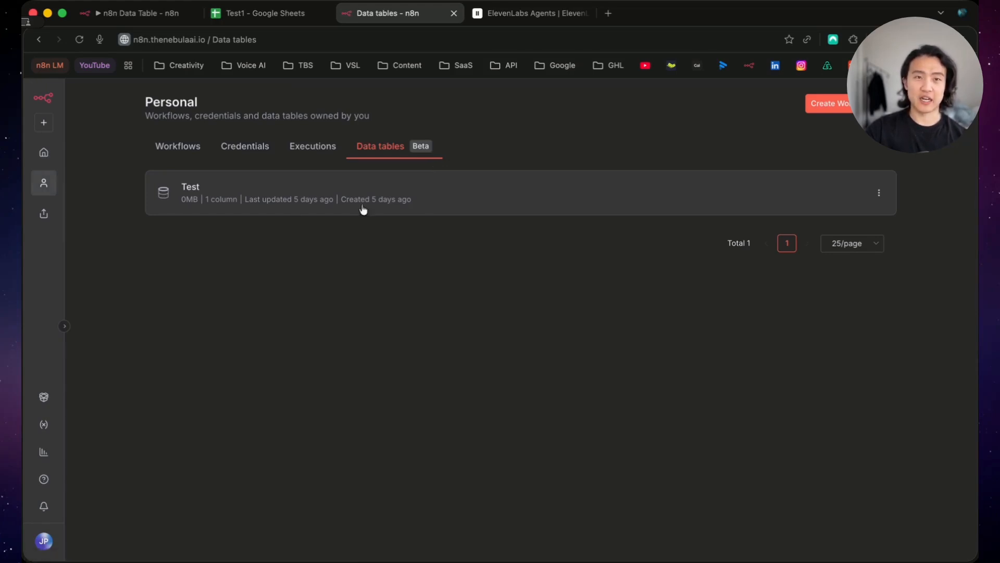
pyautogui.click(437, 206)
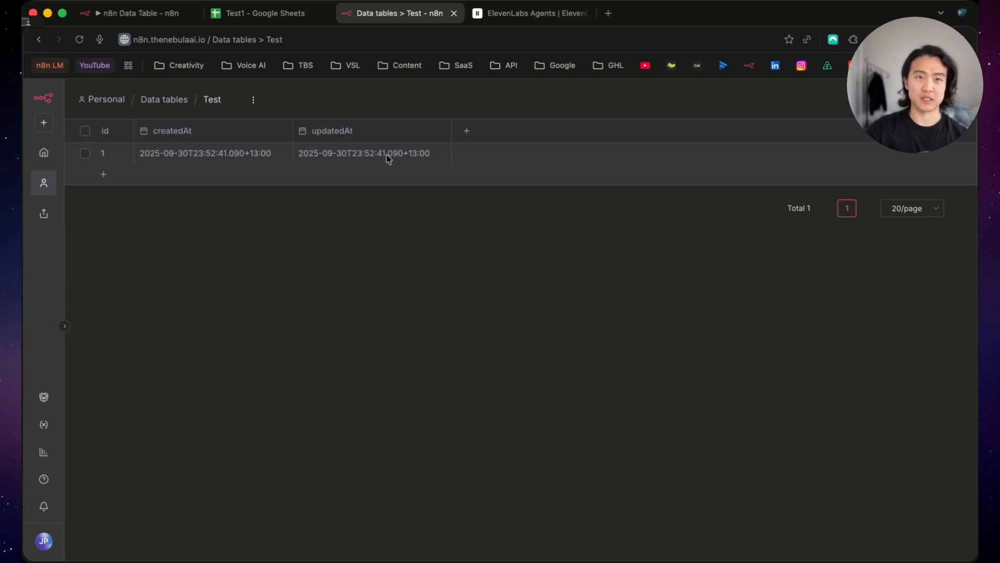
# - Add two empty rows and a string column named Name
pyautogui.click(105, 182)
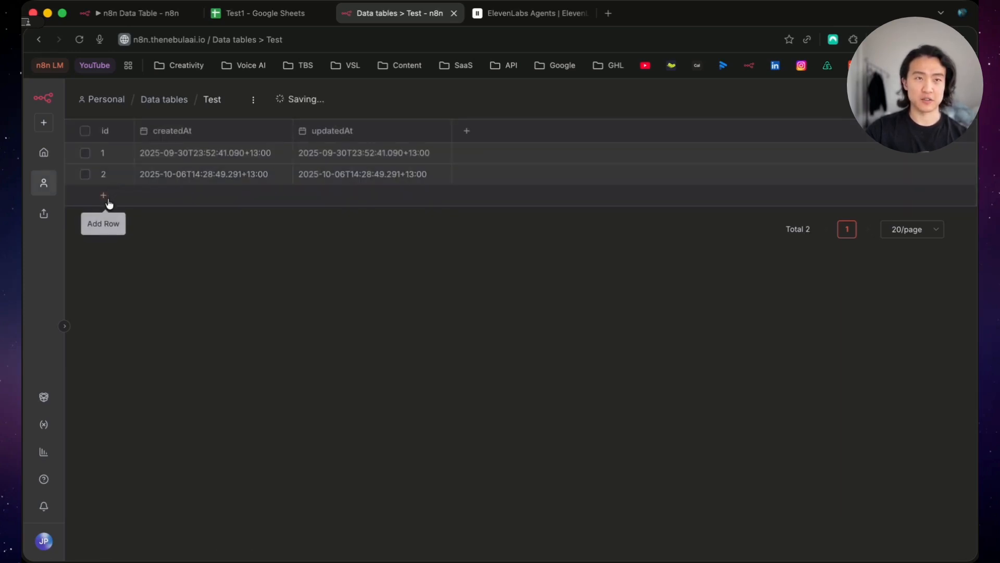
pyautogui.click(104, 197)
pyautogui.click(467, 133)
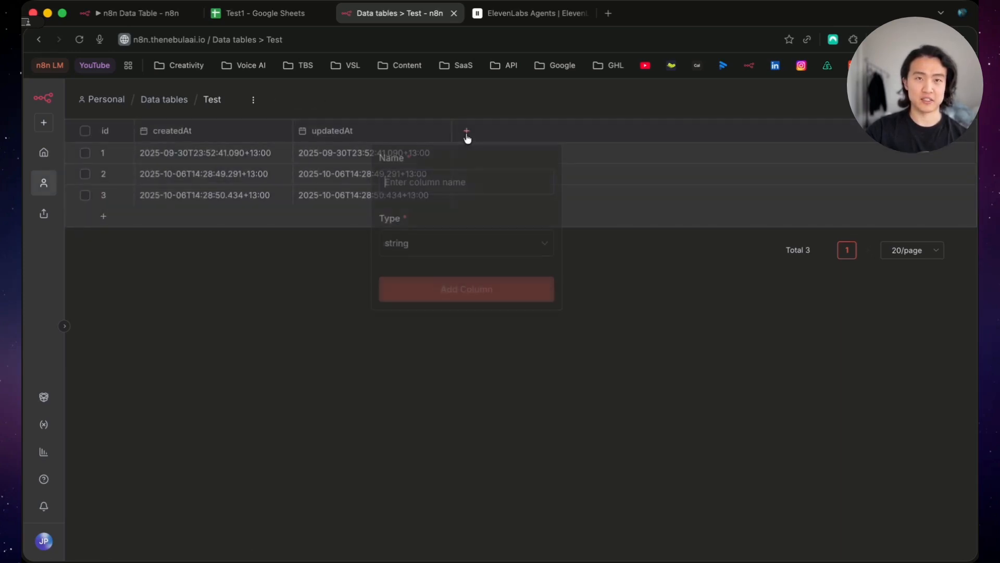
pyautogui.write('Name')
pyautogui.click(454, 288)
# - Add a datetime column named date
pyautogui.click(625, 131)
pyautogui.click(594, 244)
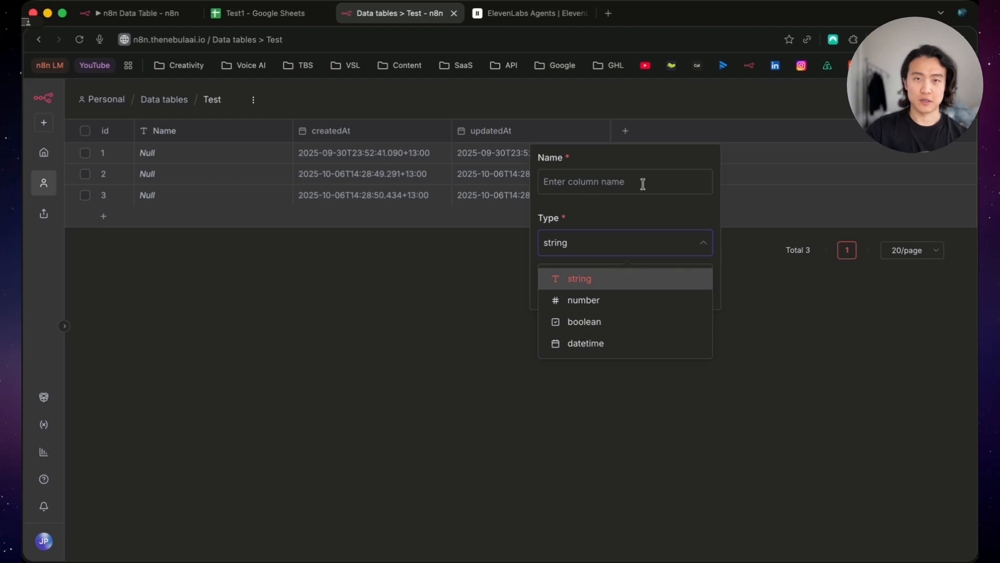
pyautogui.click(620, 179)
pyautogui.write('date')
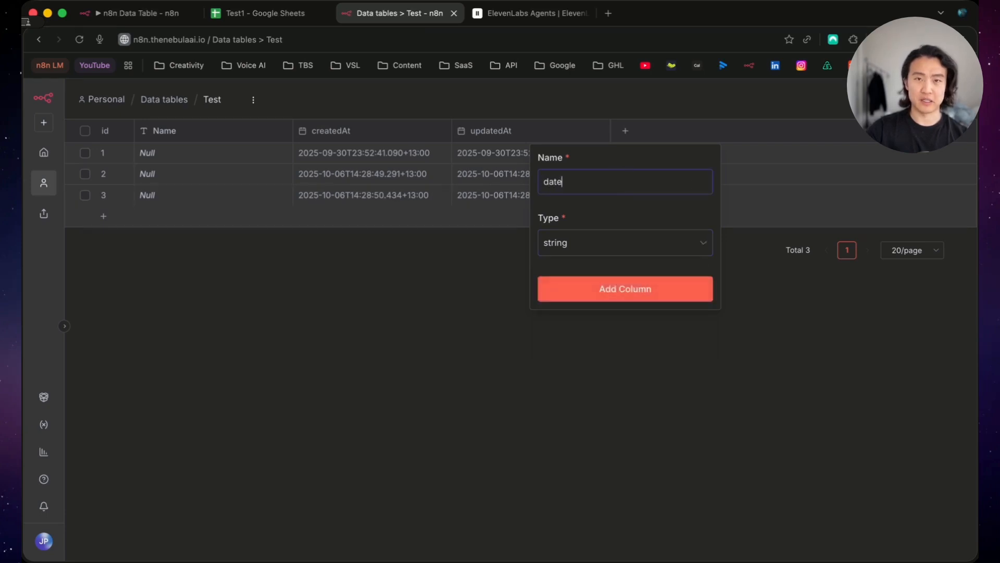
pyautogui.click(591, 248)
pyautogui.click(607, 342)
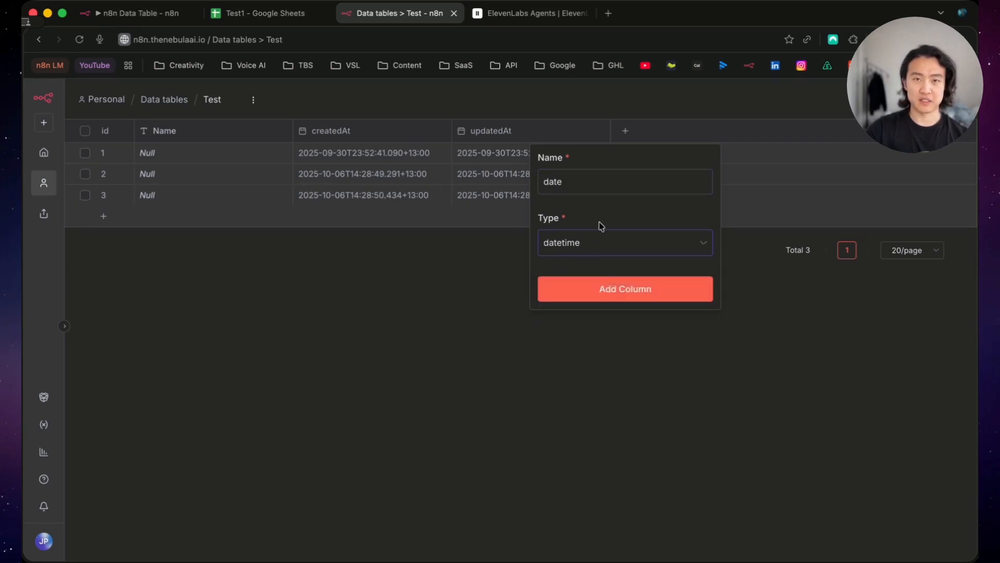
pyautogui.click(607, 290)
# - Add a number column 'quantity' and a boolean column 'paid'
pyautogui.click(783, 132)
pyautogui.click(723, 243)
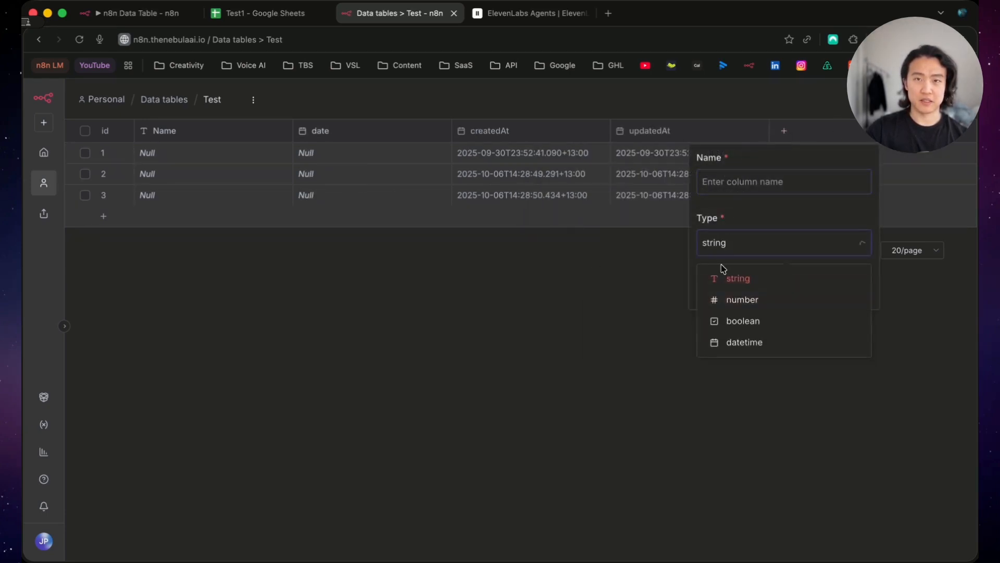
pyautogui.click(731, 299)
pyautogui.write('quantity')
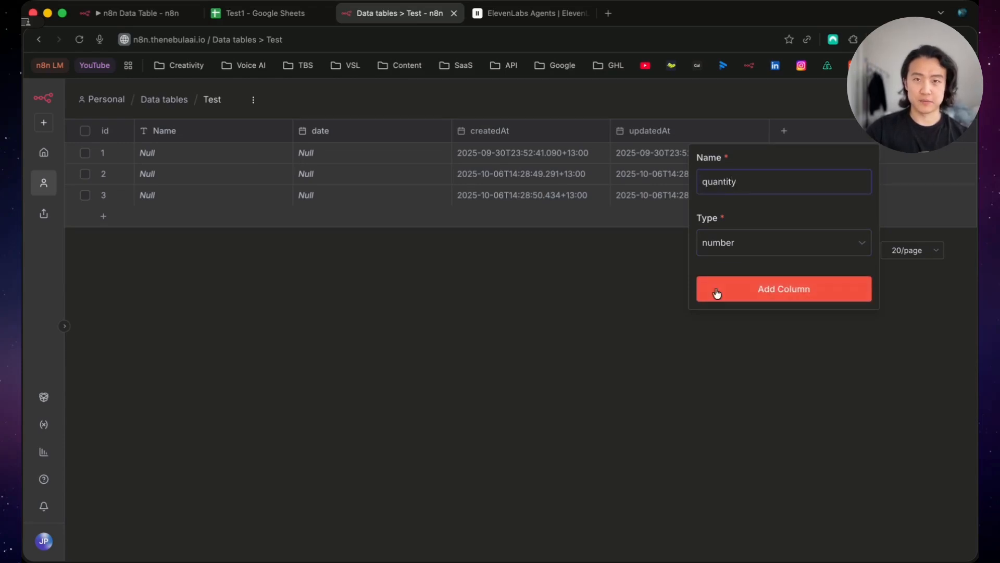
pyautogui.click(717, 292)
pyautogui.click(943, 131)
pyautogui.click(850, 243)
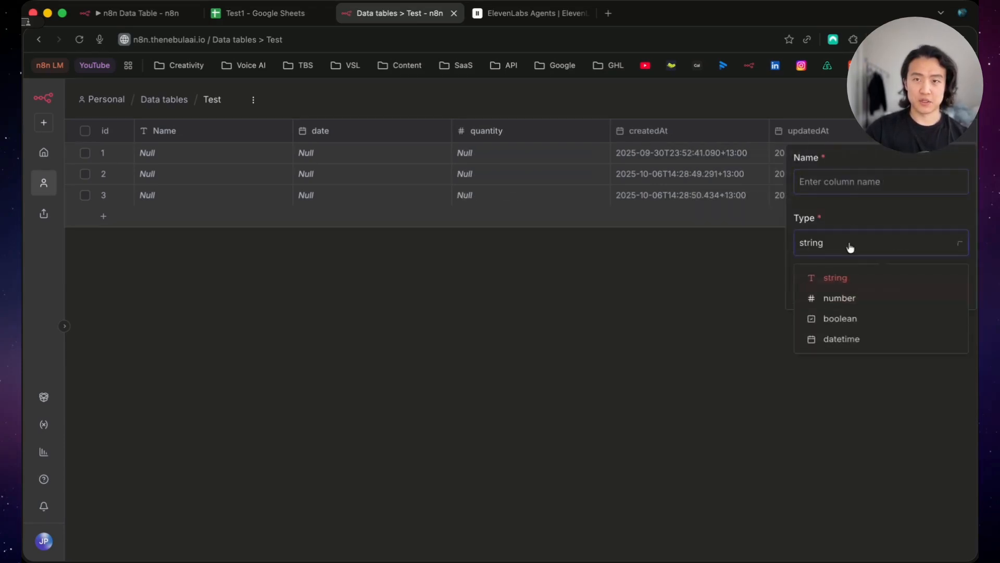
pyautogui.click(840, 314)
pyautogui.click(866, 185)
pyautogui.write('paid')
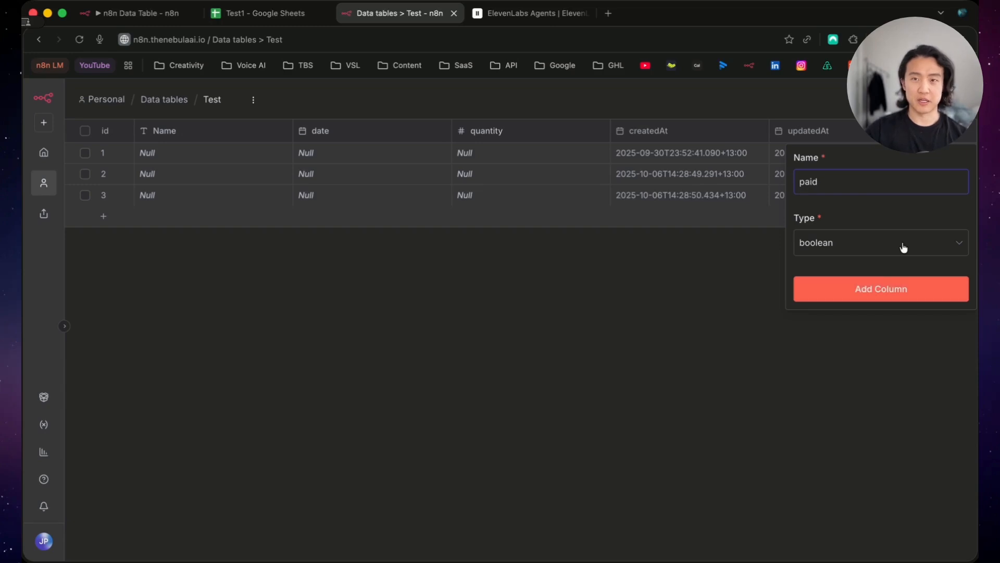
pyautogui.click(895, 290)
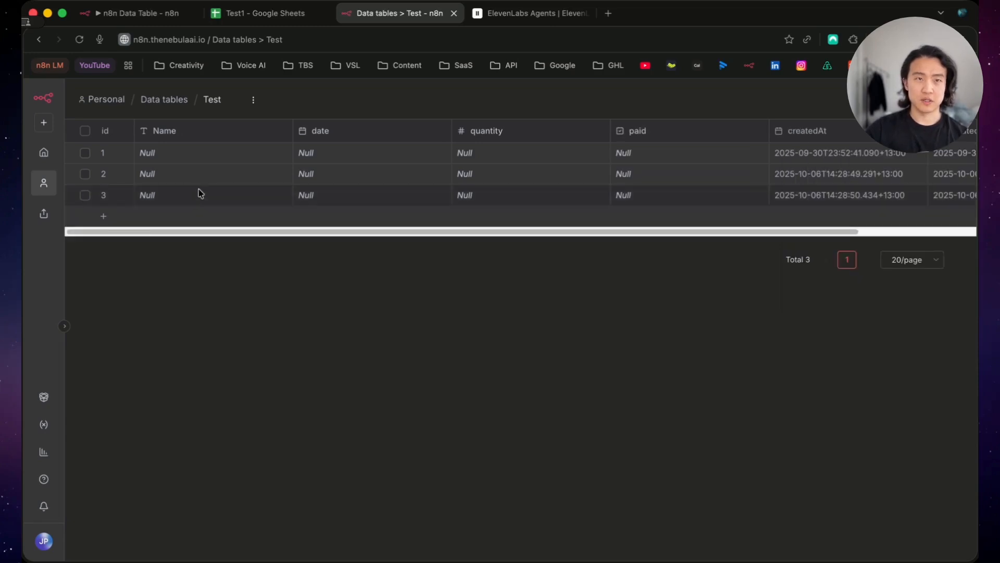
# - Add a fourth row with the customer's name and a date of October 1
pyautogui.click(103, 215)
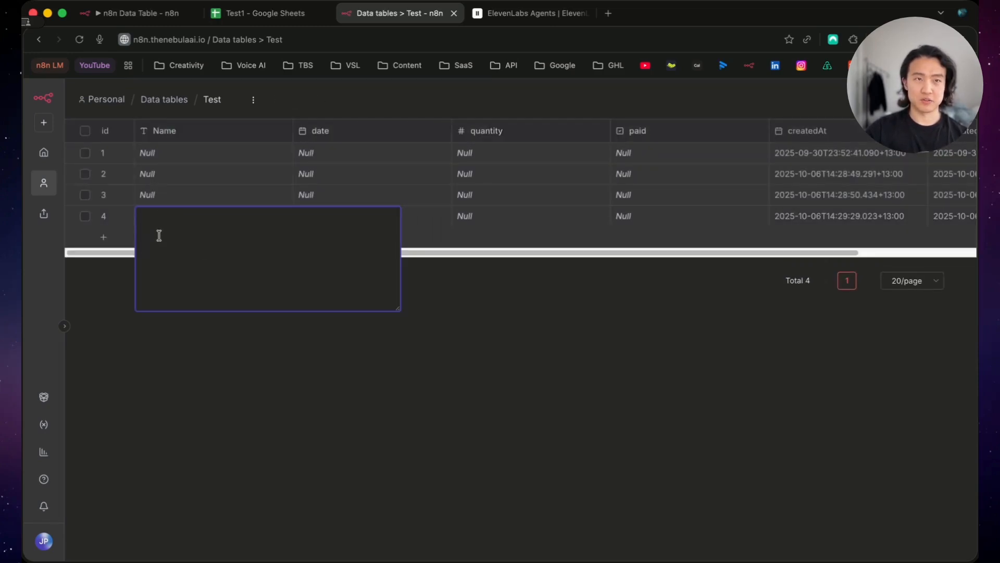
pyautogui.write('John Park')
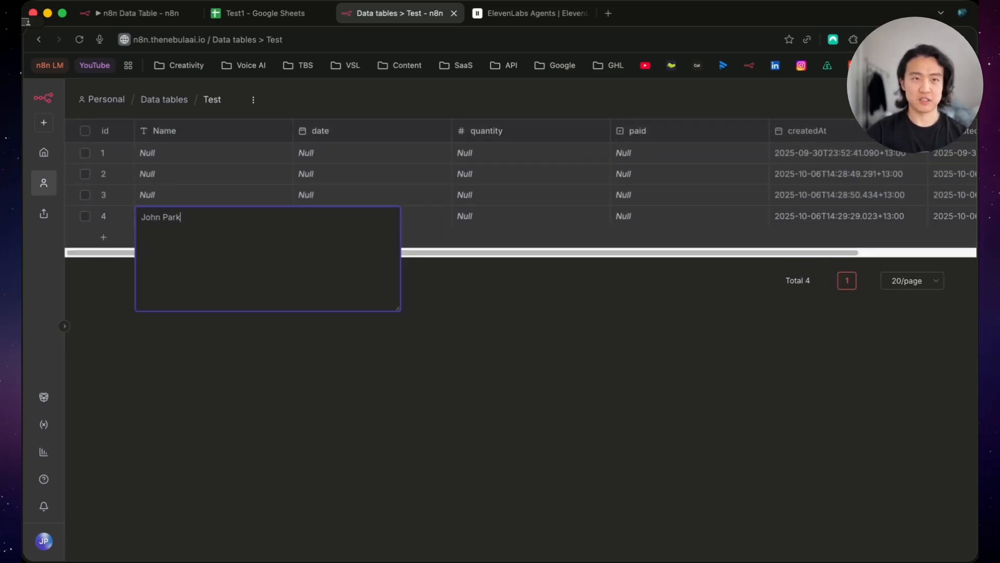
pyautogui.press('Return')
pyautogui.click(330, 216)
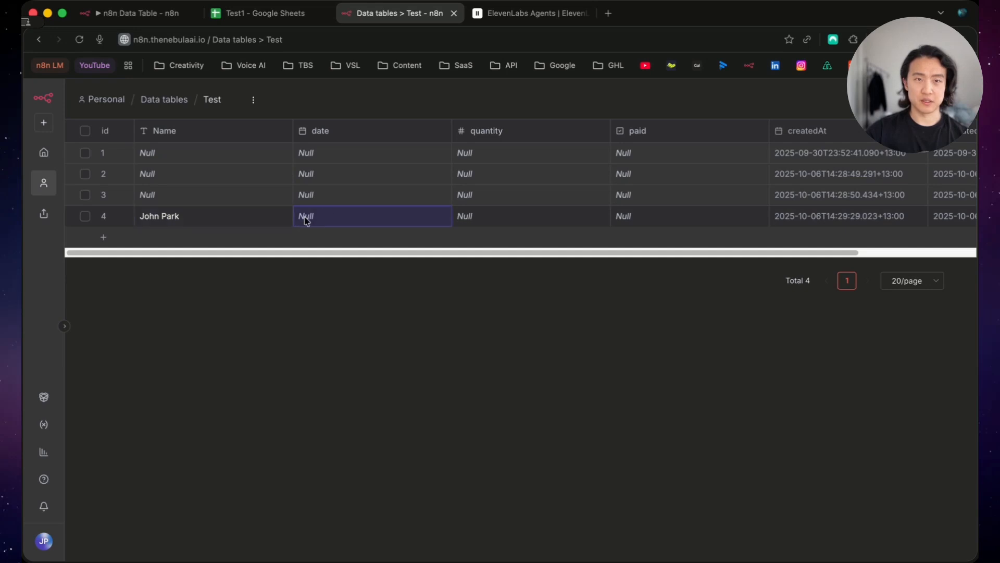
pyautogui.click(305, 222)
pyautogui.click(373, 340)
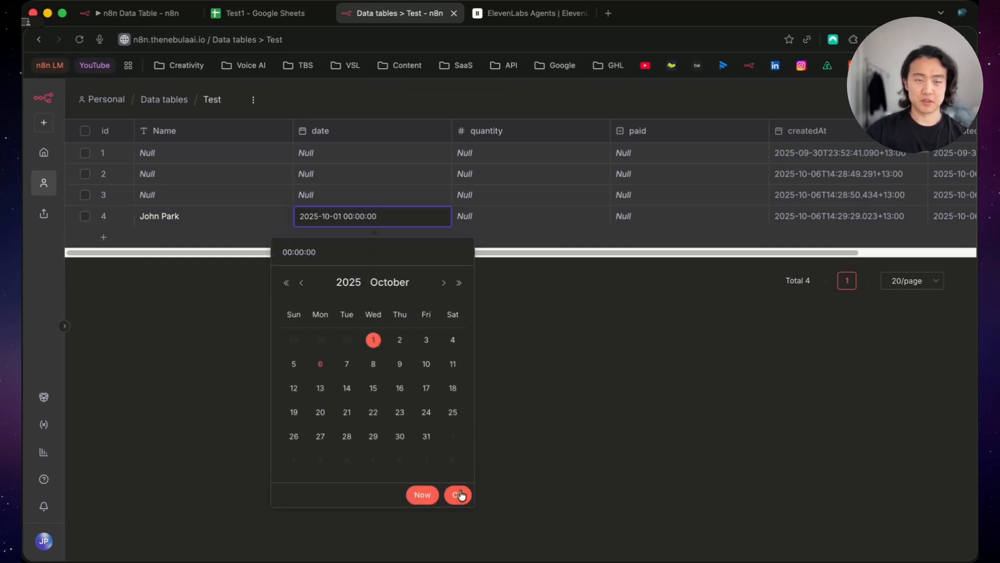
pyautogui.click(458, 495)
# - Set row 4's quantity to 2 and mark it as paid
pyautogui.doubleClick(471, 217)
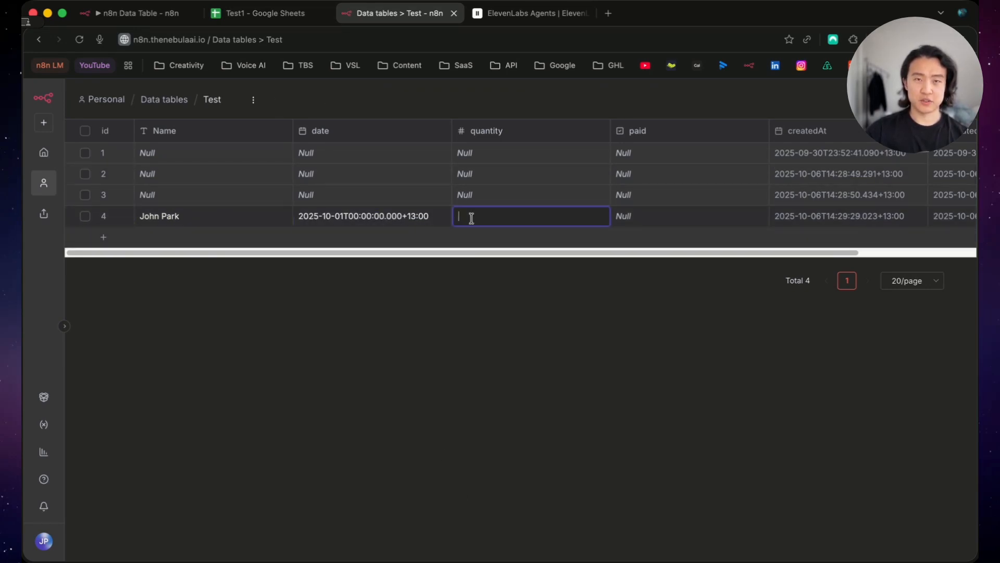
pyautogui.write('2')
pyautogui.press('Return')
pyautogui.click(626, 216)
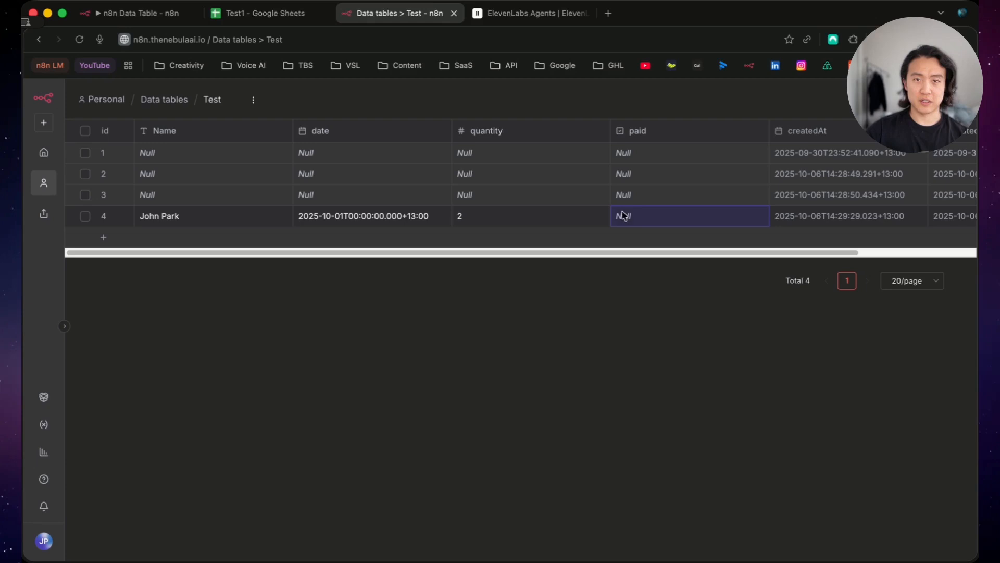
pyautogui.doubleClick(627, 224)
pyautogui.click(623, 220)
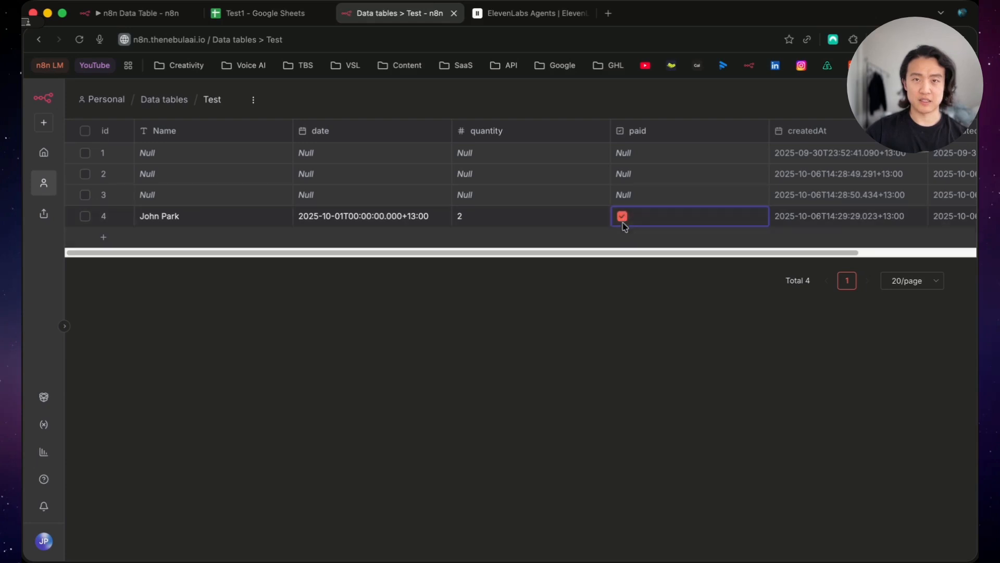
# - Change row 4's date to the current moment, 2025-10-06T14:29:58
pyautogui.hscroll(5, 755, 245)
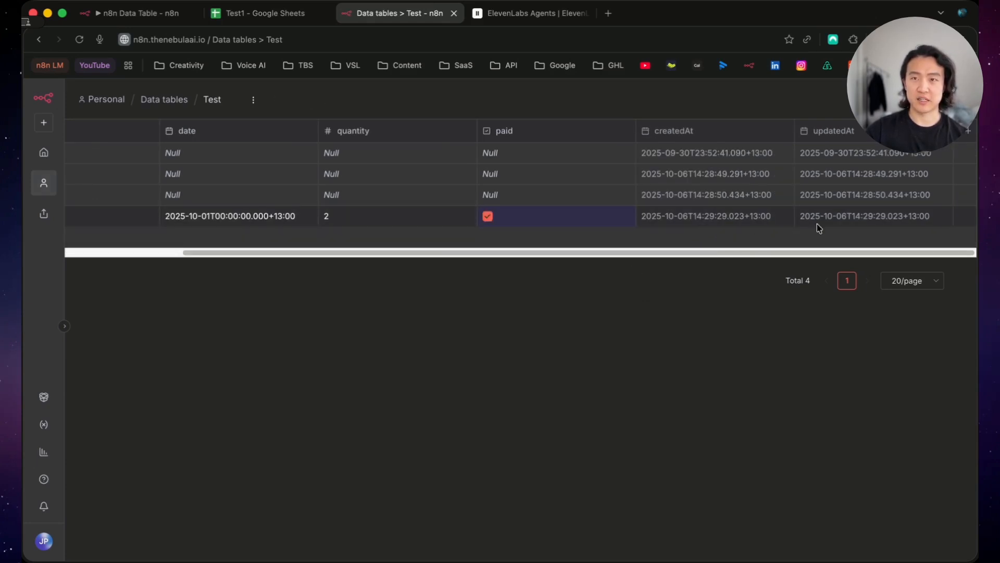
pyautogui.moveTo(903, 259); pyautogui.dragTo(212, 252)
pyautogui.click(364, 219)
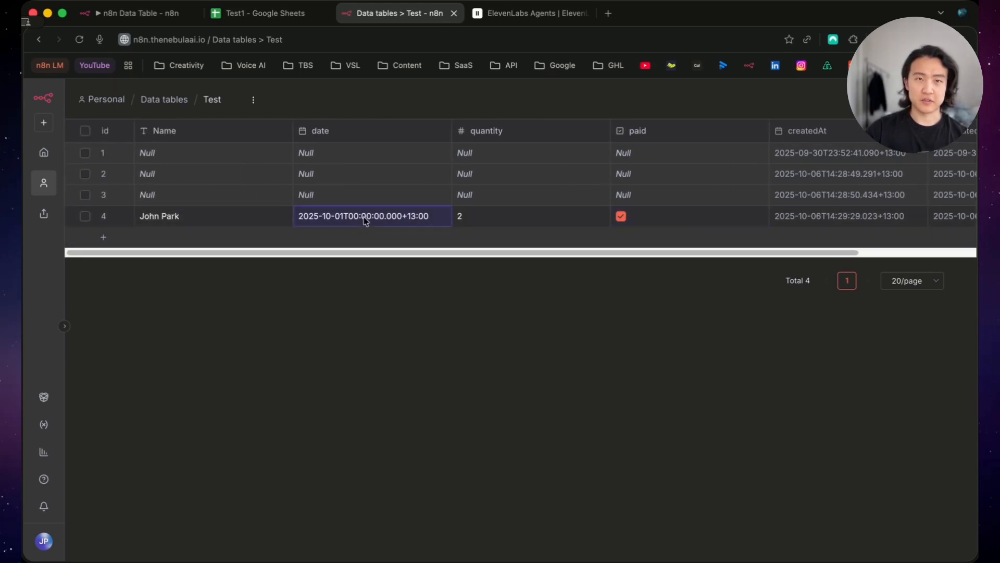
pyautogui.click(392, 219)
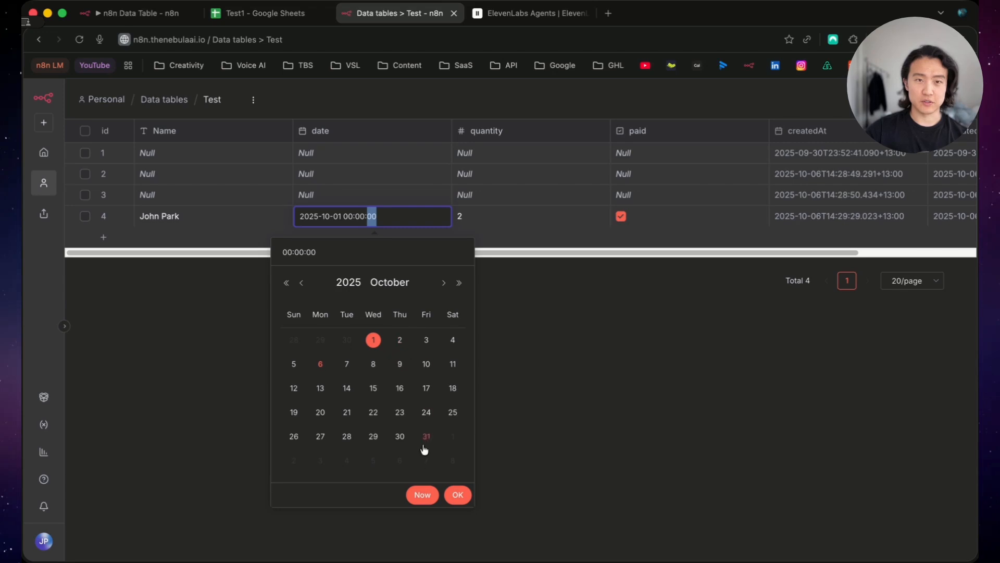
pyautogui.click(421, 493)
pyautogui.doubleClick(373, 219)
pyautogui.click(153, 198)
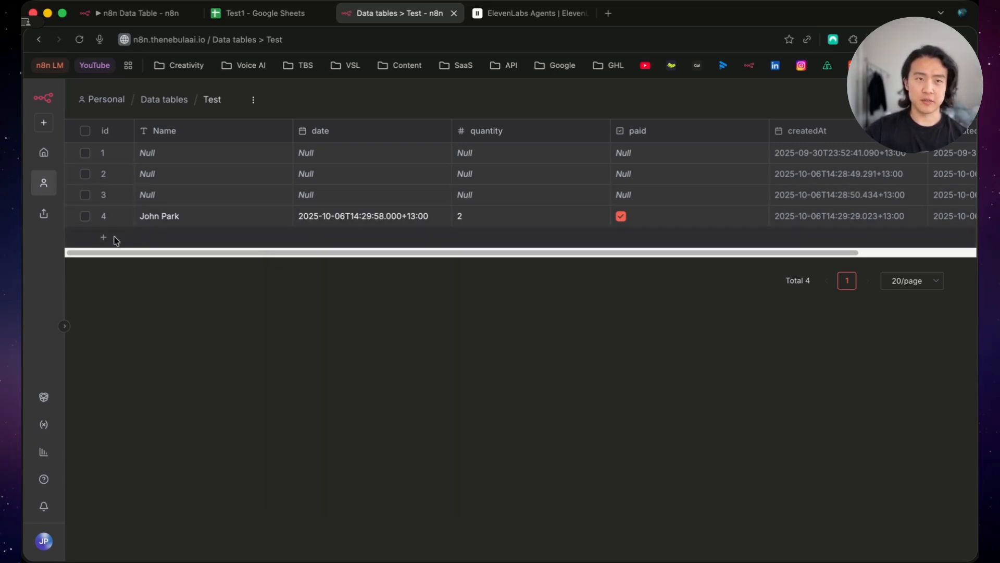
# - Check the paid and createdAt filters and sort rows newest createdAt first
pyautogui.click(738, 134)
pyautogui.click(758, 161)
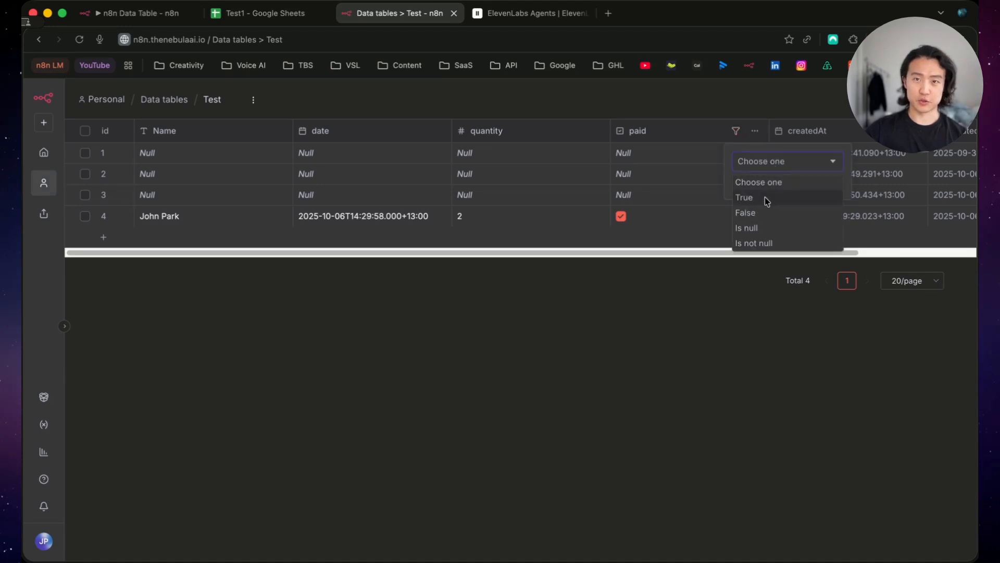
pyautogui.click(757, 134)
pyautogui.click(895, 132)
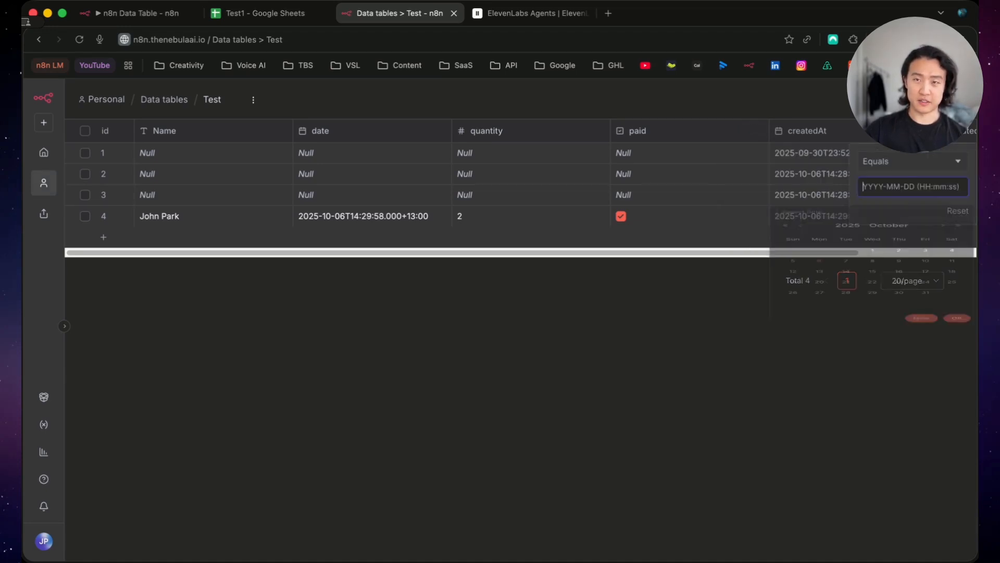
pyautogui.click(846, 135)
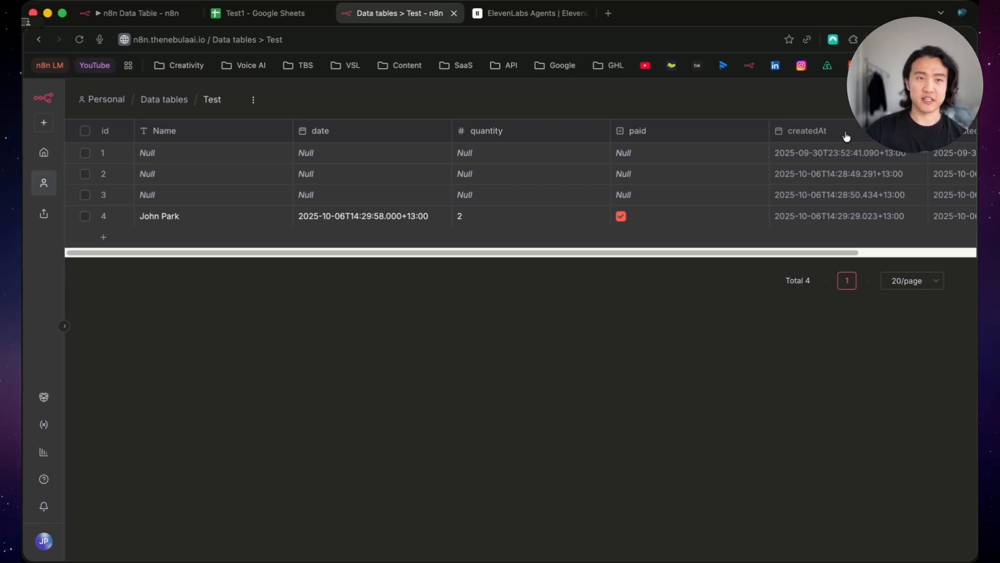
pyautogui.click(846, 136)
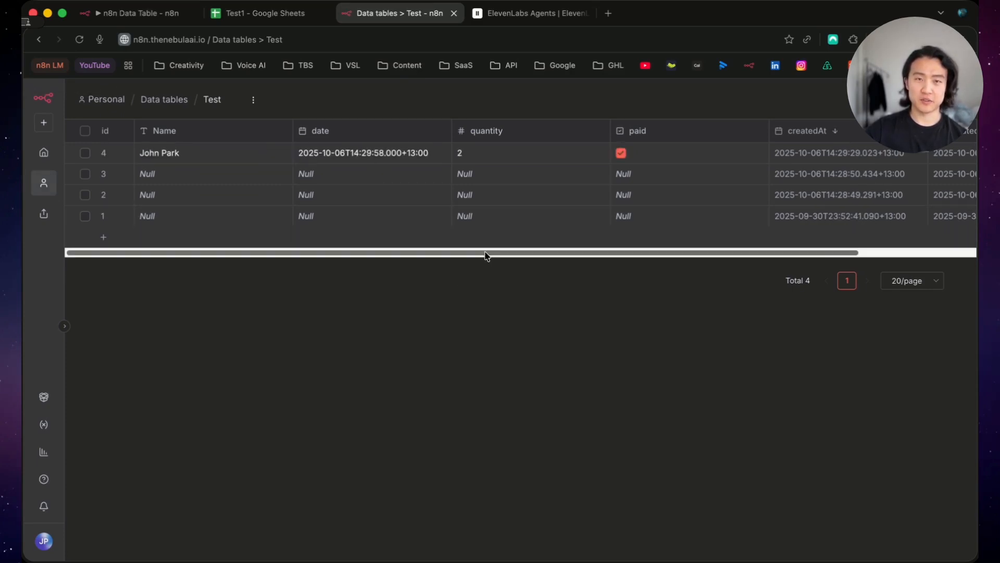
# - Delete all rows and the paid, quantity, date and Name columns
pyautogui.click(85, 132)
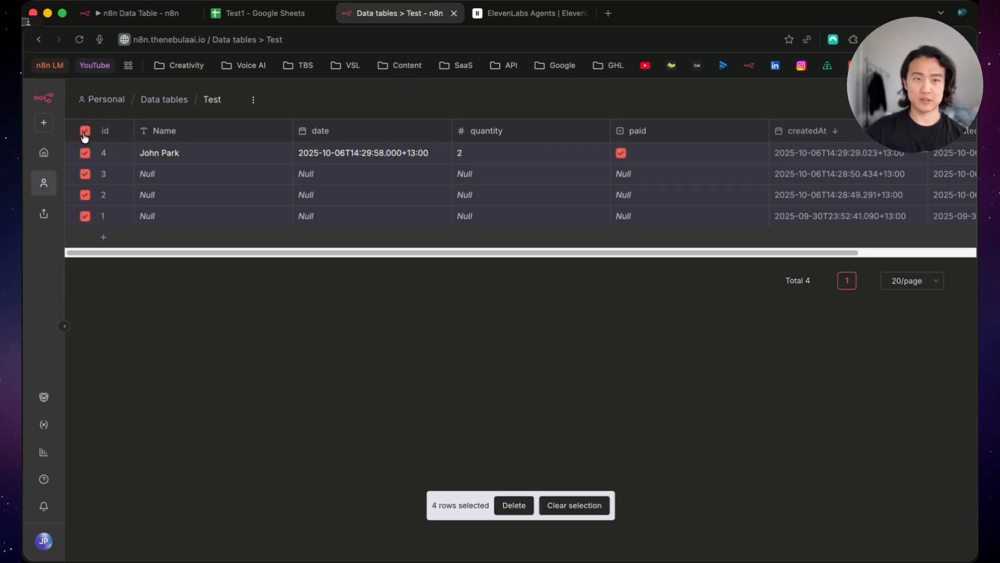
pyautogui.click(503, 502)
pyautogui.click(755, 131)
pyautogui.click(798, 160)
pyautogui.click(604, 351)
pyautogui.click(628, 161)
pyautogui.click(603, 351)
pyautogui.click(436, 131)
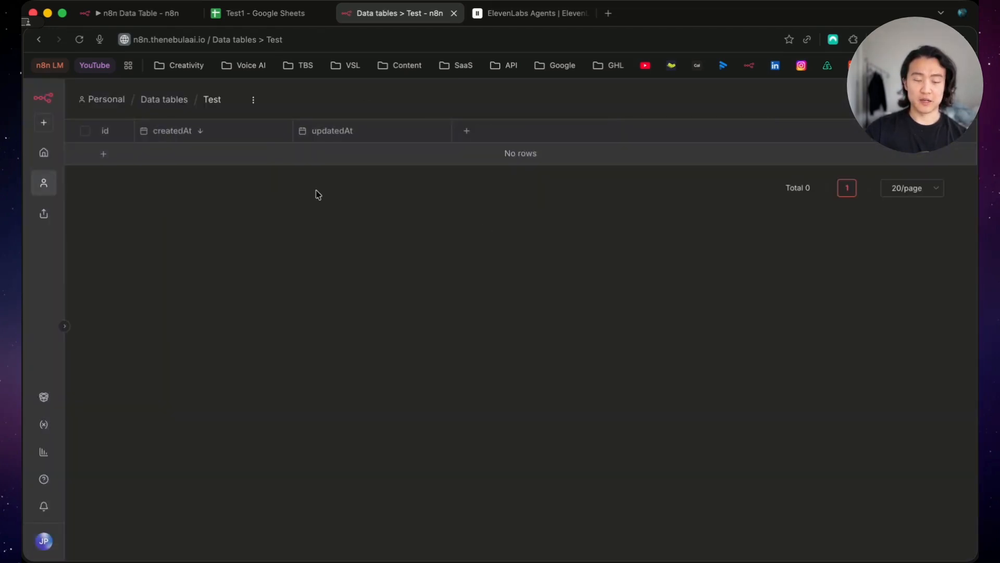
# - Add four test rows to the Test table, then delete all of them
pyautogui.click(103, 154)
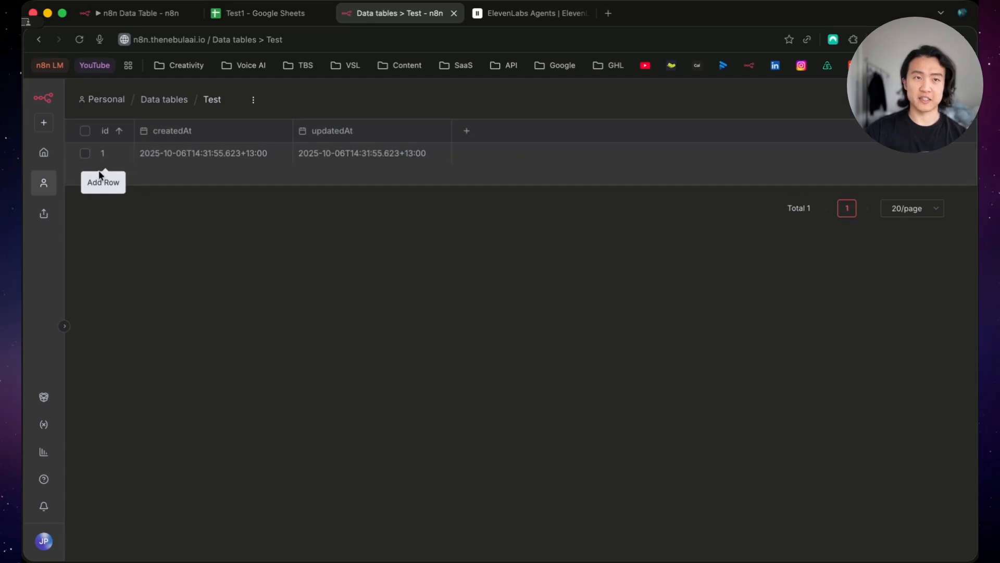
pyautogui.click(101, 175)
pyautogui.click(104, 197)
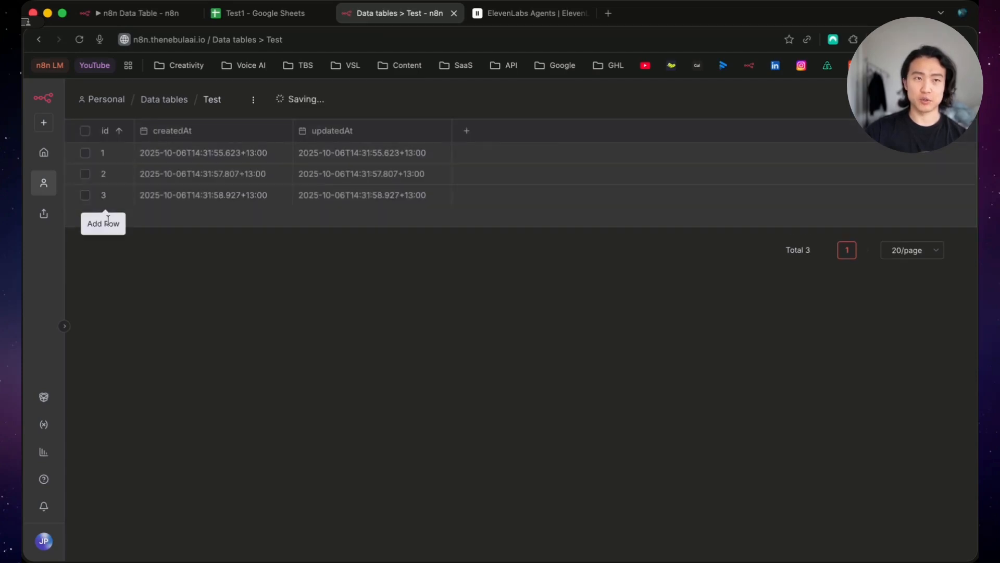
pyautogui.click(104, 216)
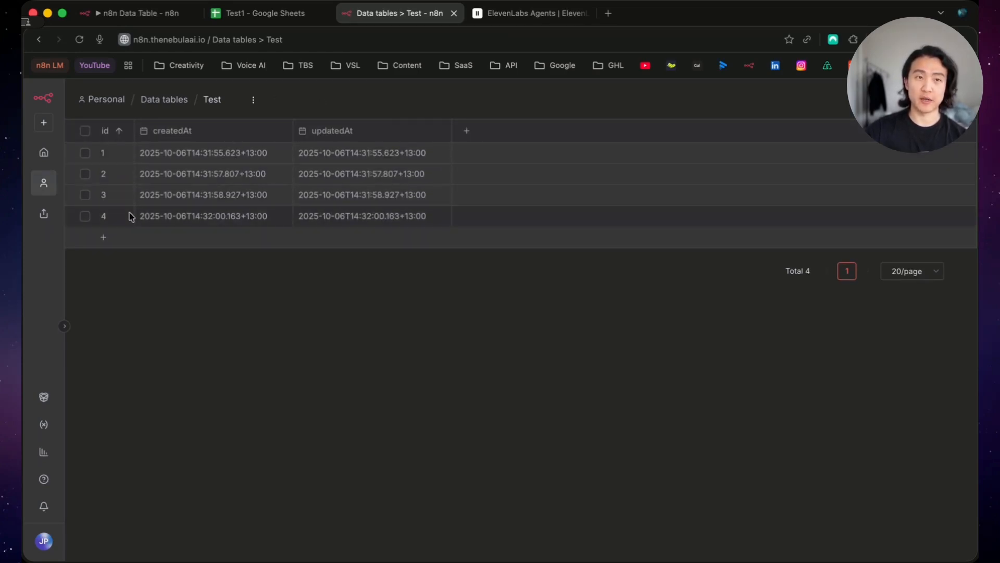
pyautogui.click(85, 131)
pyautogui.click(513, 505)
pyautogui.click(605, 348)
# - Review the Get row(s) in sheet node in the n8n Data Table workflow
pyautogui.click(153, 21)
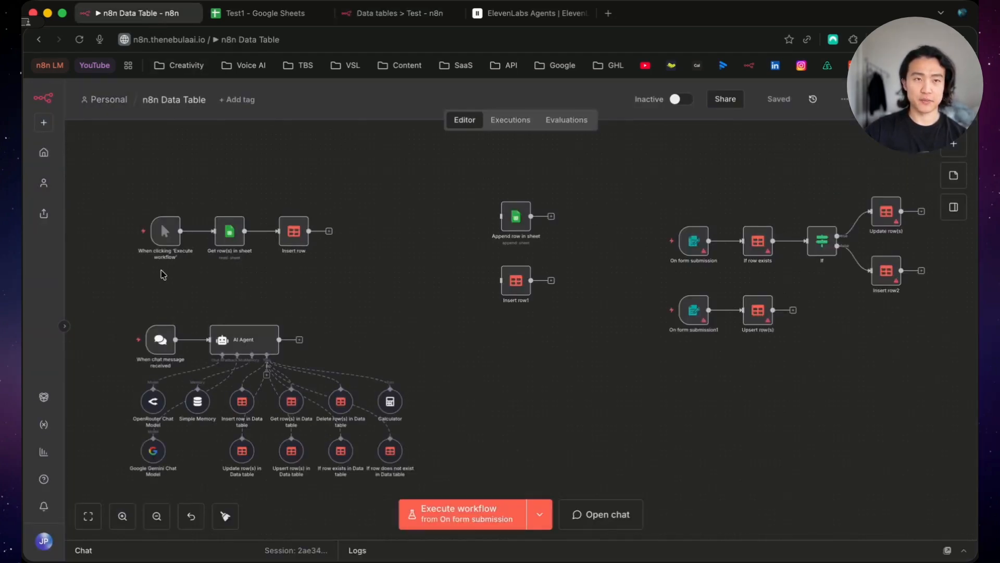
pyautogui.doubleClick(231, 227)
pyautogui.scroll(-3, 494, 255)
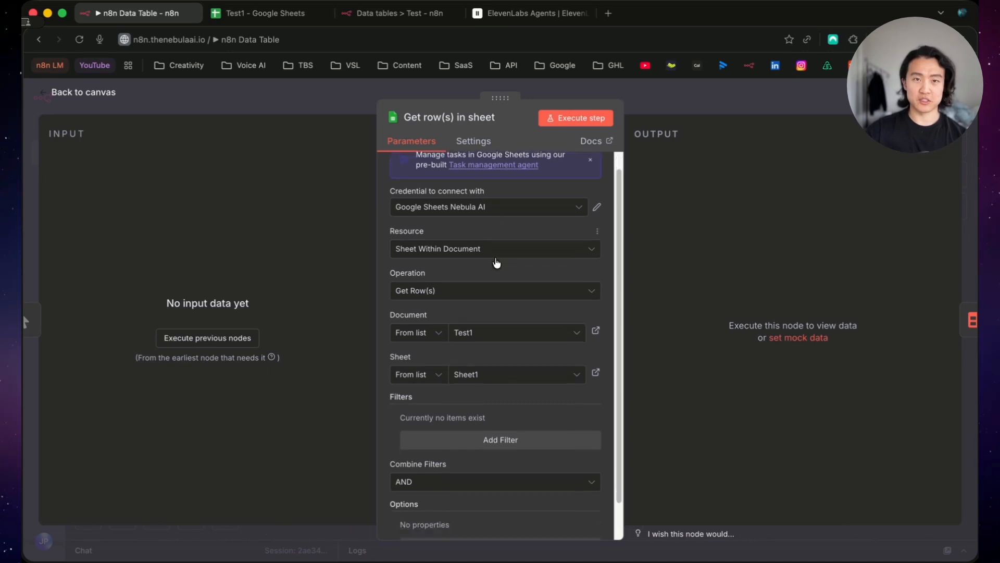
pyautogui.click(60, 94)
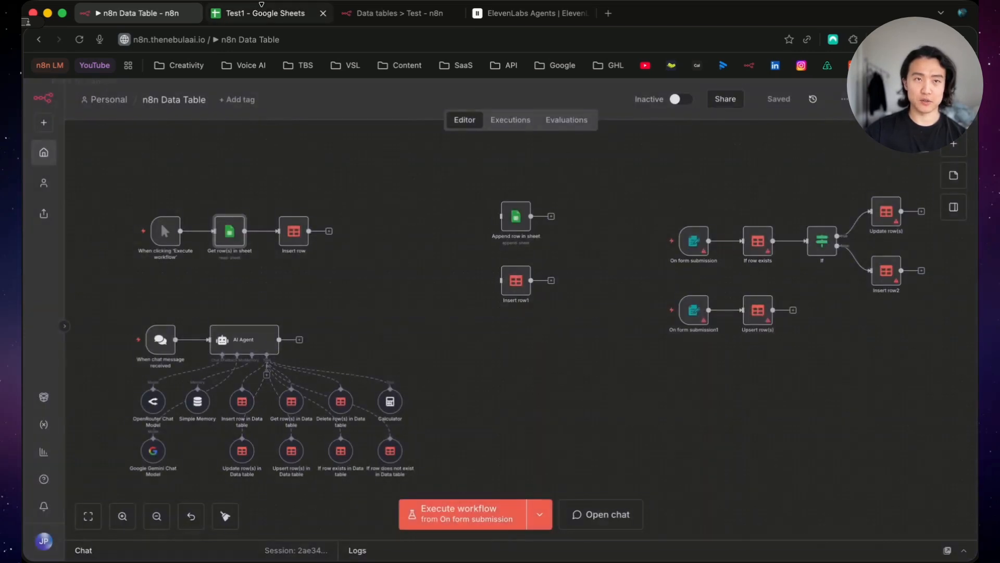
pyautogui.click(263, 14)
# - Review Sheet1's Date, Product Code, Product Name, Quantity and Price headers and first-row values
pyautogui.click(104, 206)
pyautogui.click(99, 193)
pyautogui.press('Down')
pyautogui.press('Up')
pyautogui.press('Down')
pyautogui.press('Right')
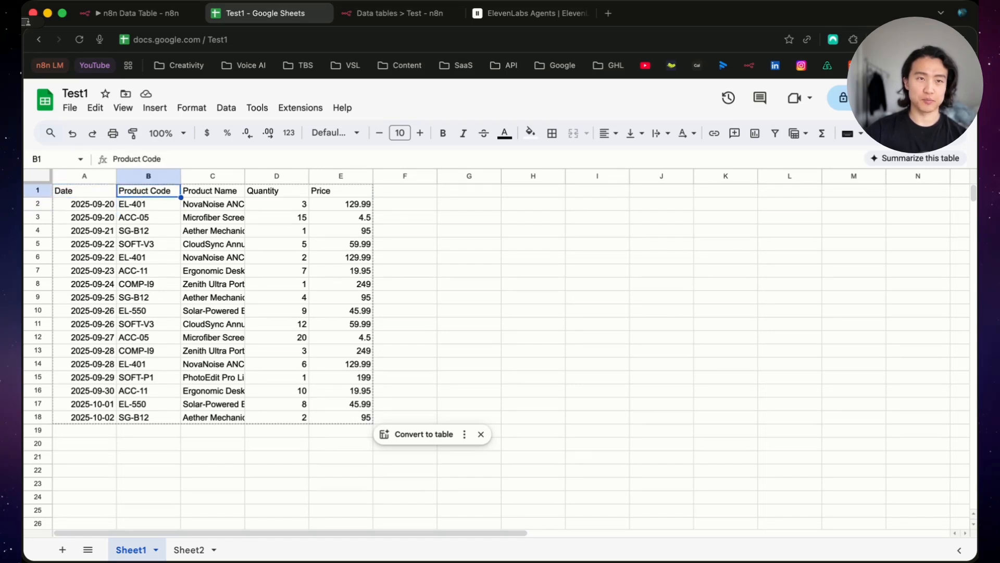
pyautogui.press('Up')
pyautogui.press('Right')
pyautogui.press('Down')
pyautogui.press('Right')
pyautogui.press('Up')
pyautogui.press('Down')
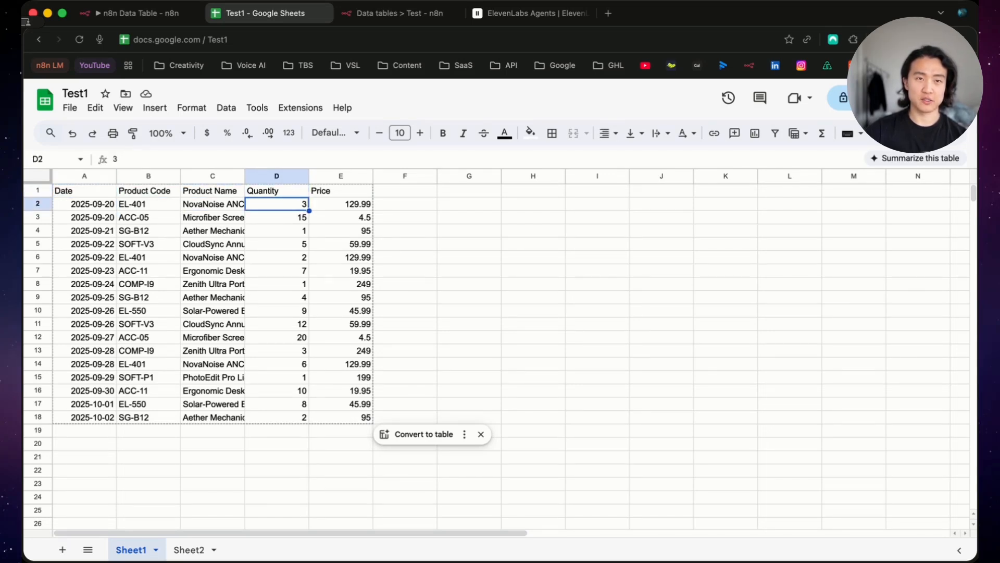
pyautogui.press('Right')
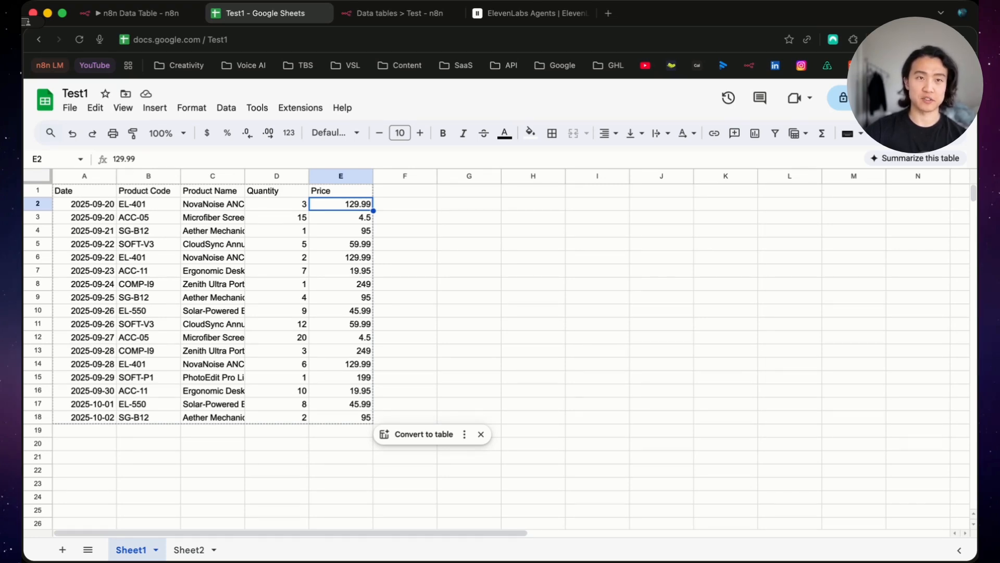
pyautogui.click(128, 18)
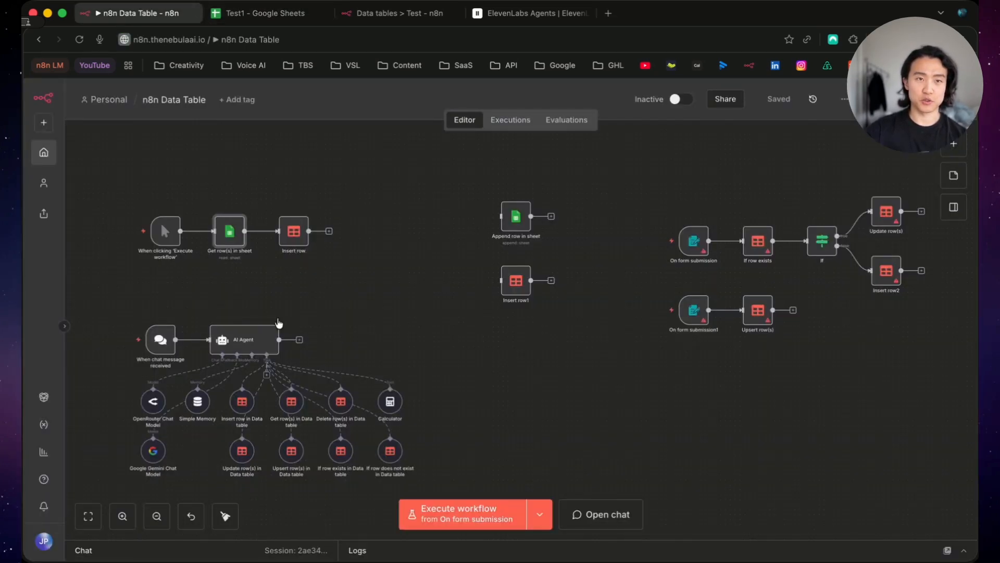
# - Inspect the Get row(s) in sheet and Insert row node settings
pyautogui.doubleClick(229, 231)
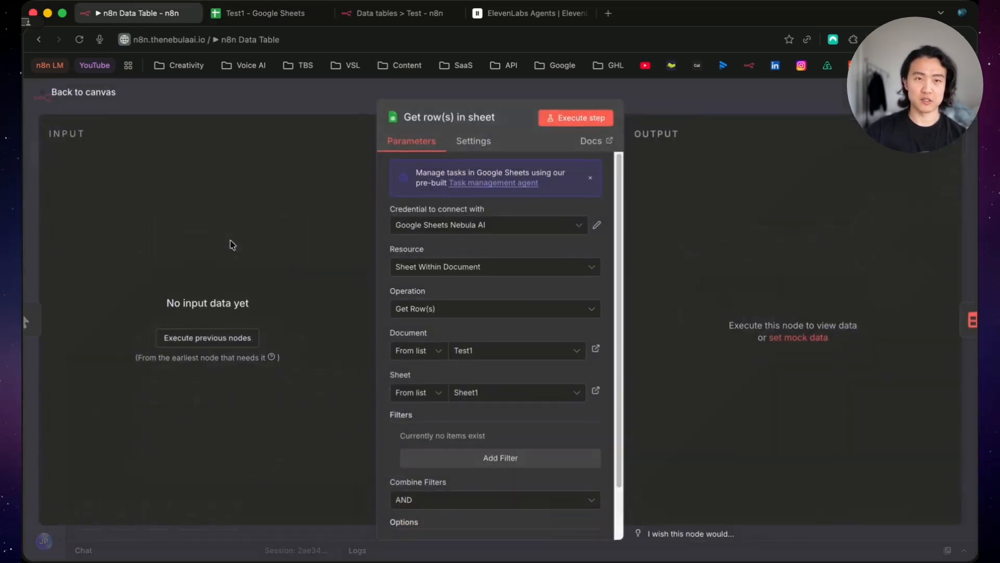
pyautogui.click(45, 94)
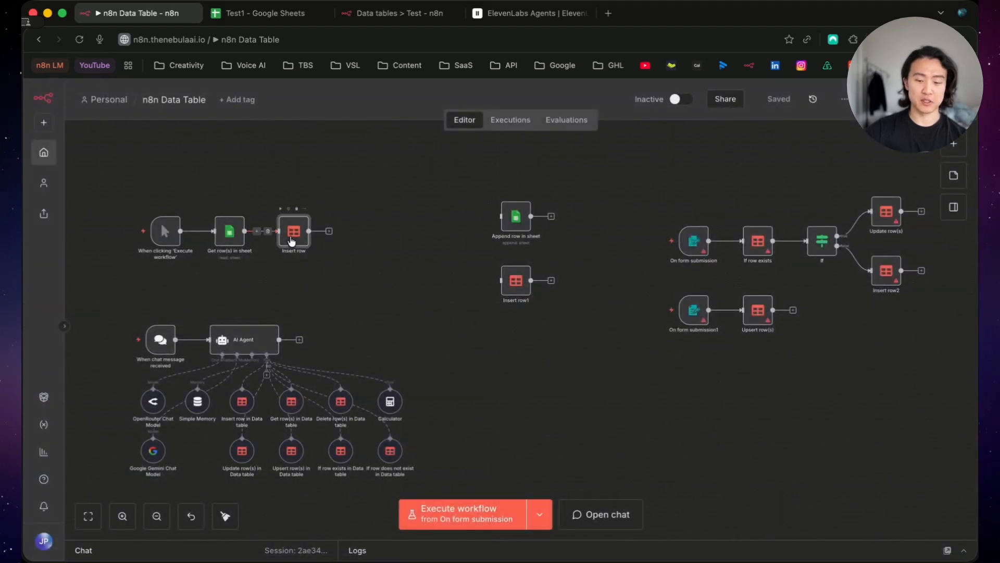
pyautogui.doubleClick(292, 235)
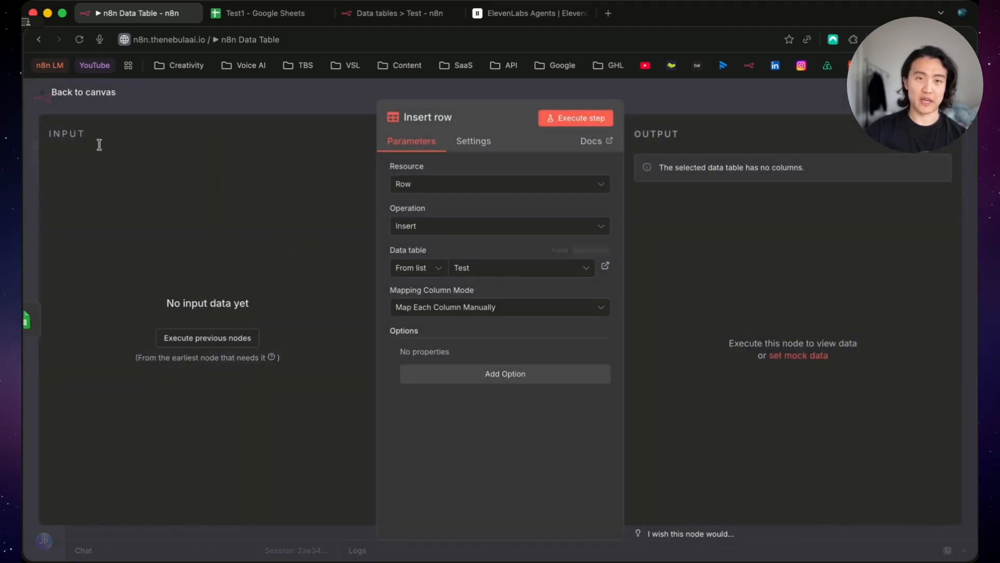
pyautogui.click(45, 96)
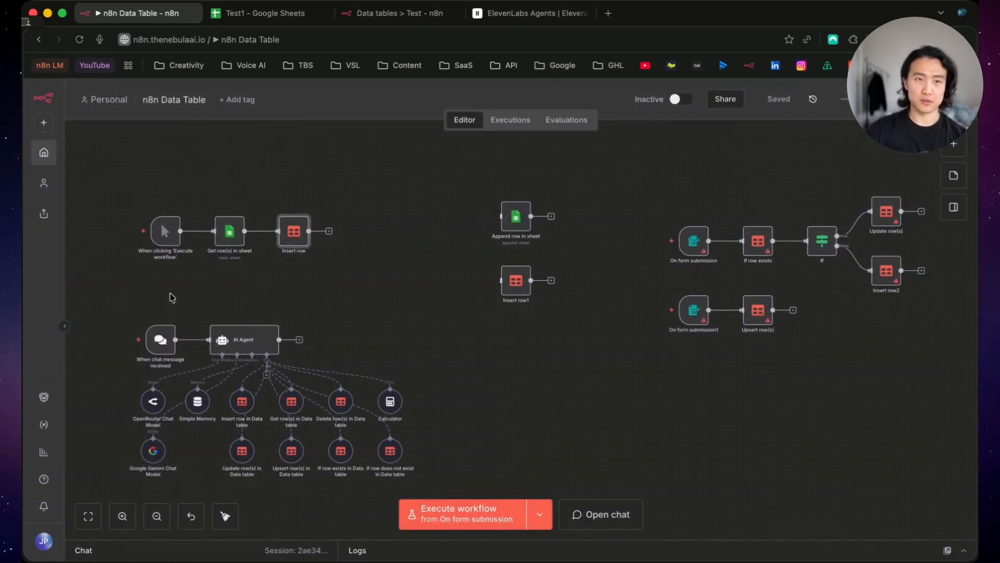
# - Execute the workflow from the manual trigger and inspect the Insert row output
pyautogui.click(127, 231)
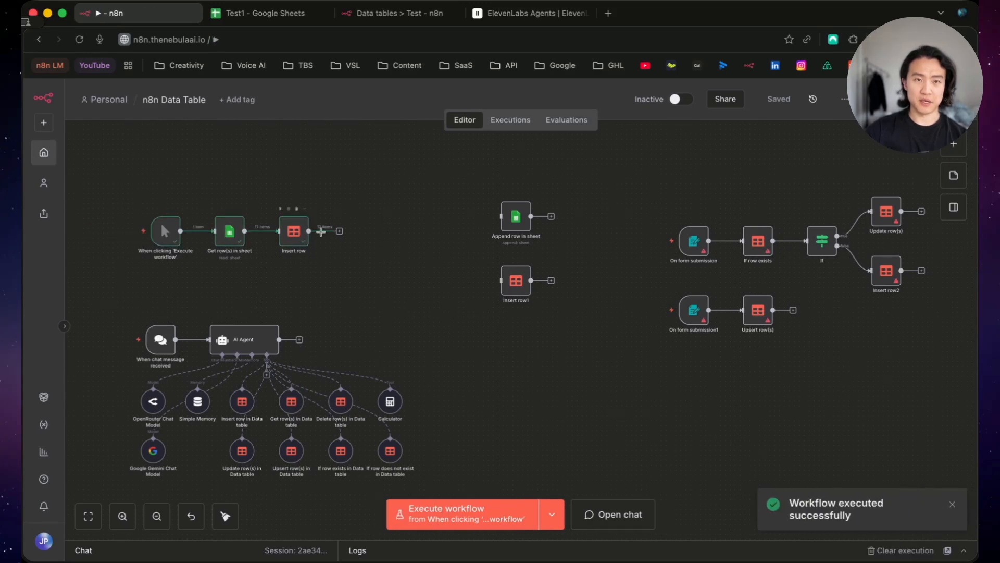
pyautogui.scroll(5, 307, 243)
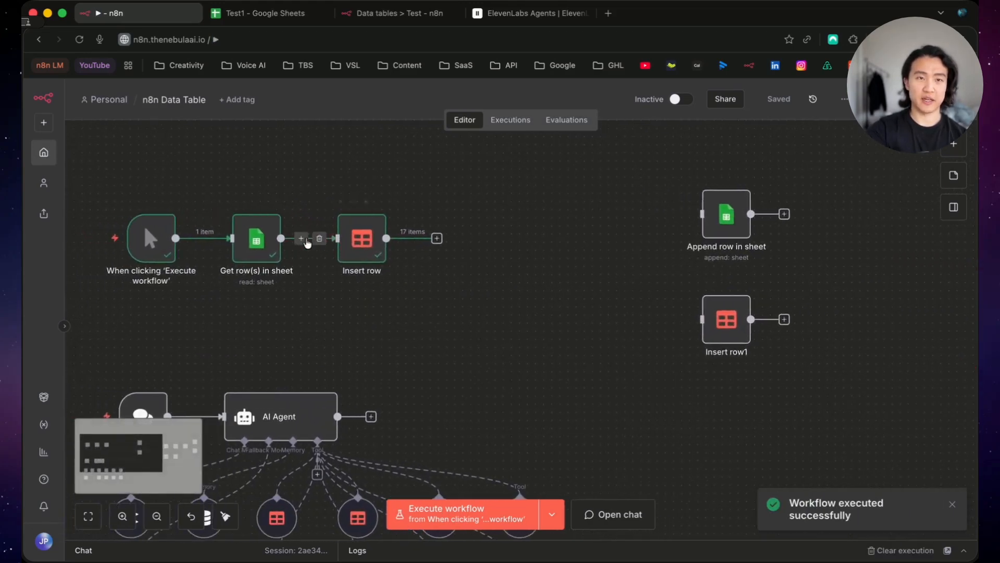
pyautogui.click(392, 238)
pyautogui.doubleClick(392, 239)
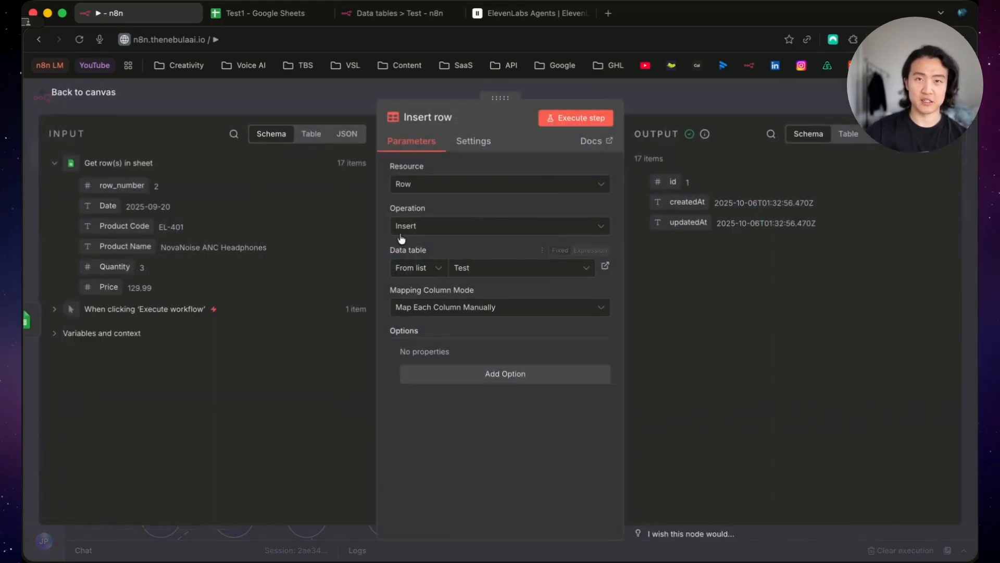
pyautogui.moveTo(706, 137)
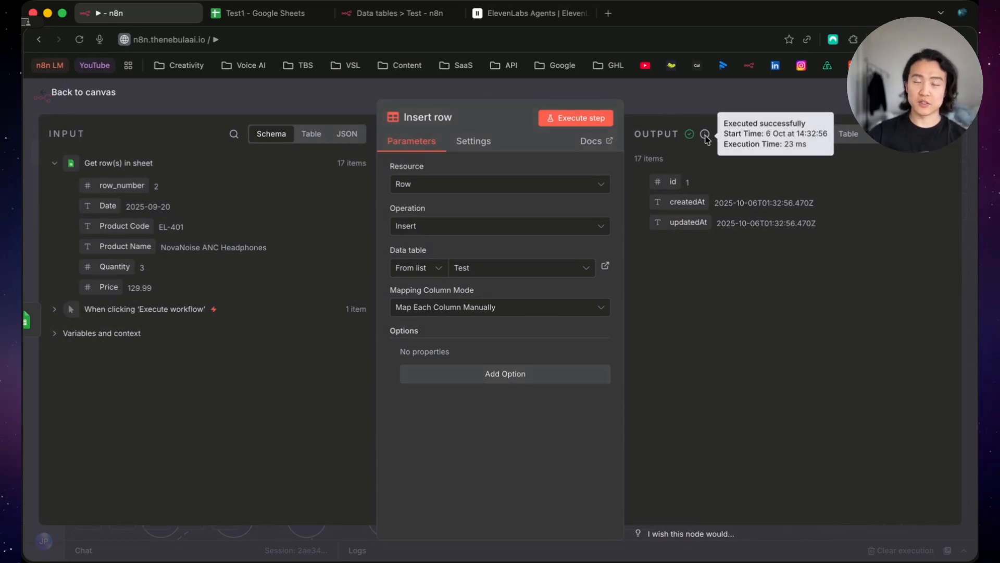
pyautogui.hotkey('ctrl', 'Tab')
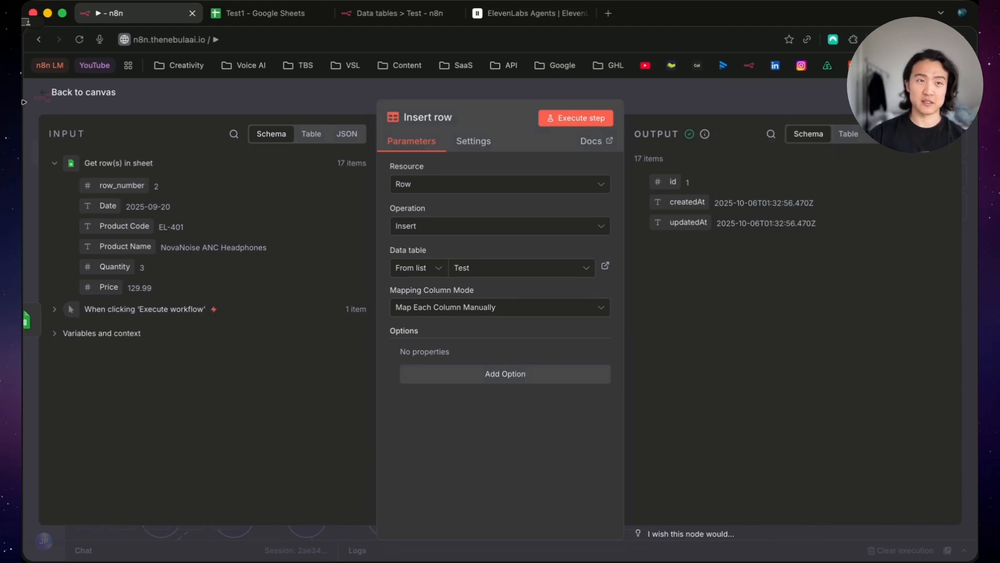
pyautogui.click(385, 20)
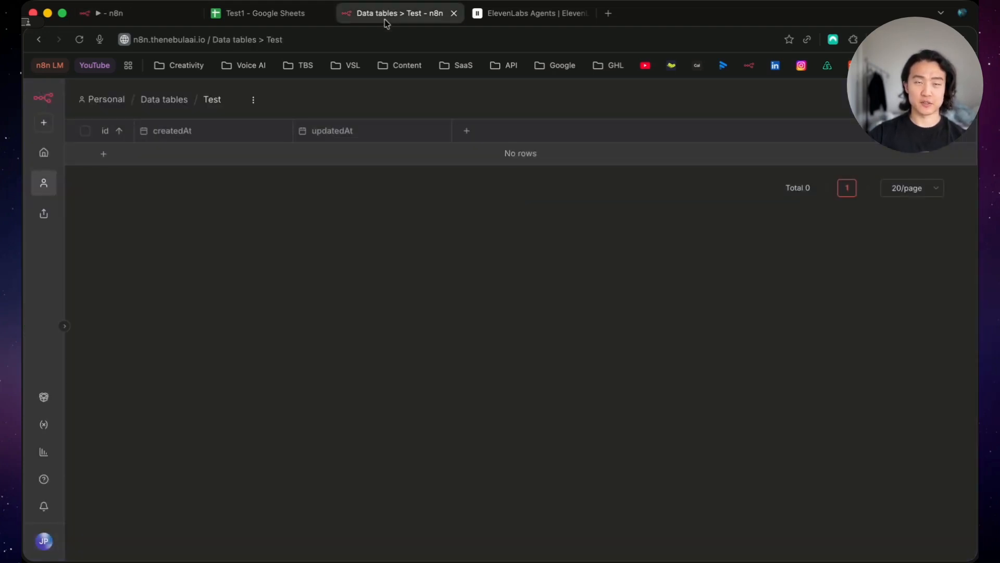
# - Reload the Test data table to confirm its 17 new rows
pyautogui.click(79, 39)
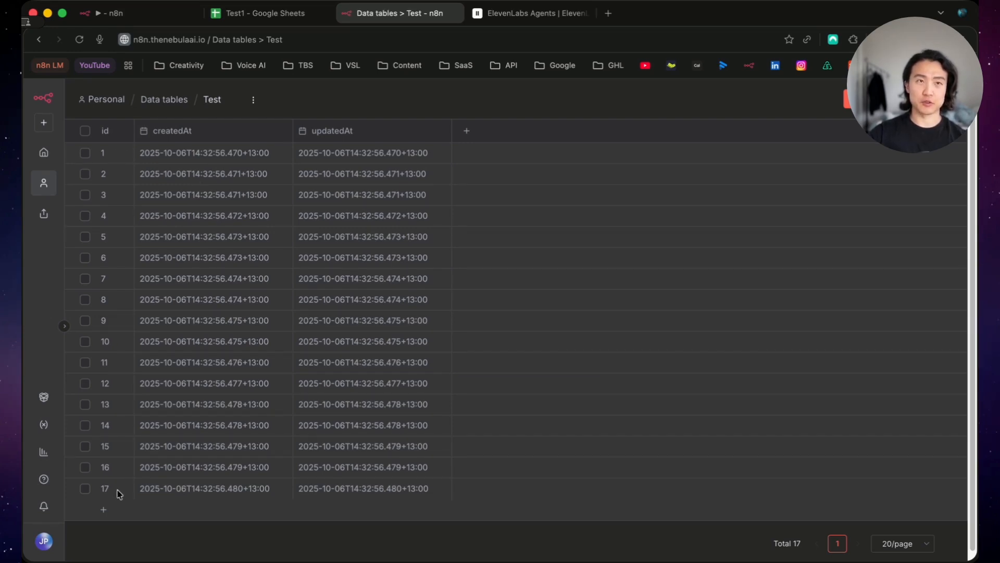
pyautogui.click(261, 15)
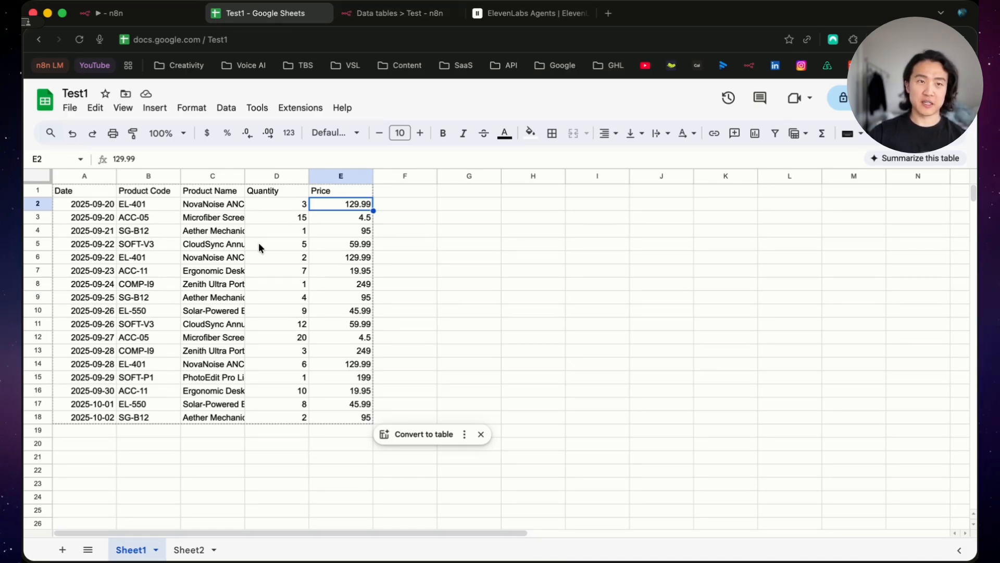
# - Check the Date, Product Name, Quantity and Price header names in the Test1 sheet
pyautogui.click(396, 14)
pyautogui.click(238, 13)
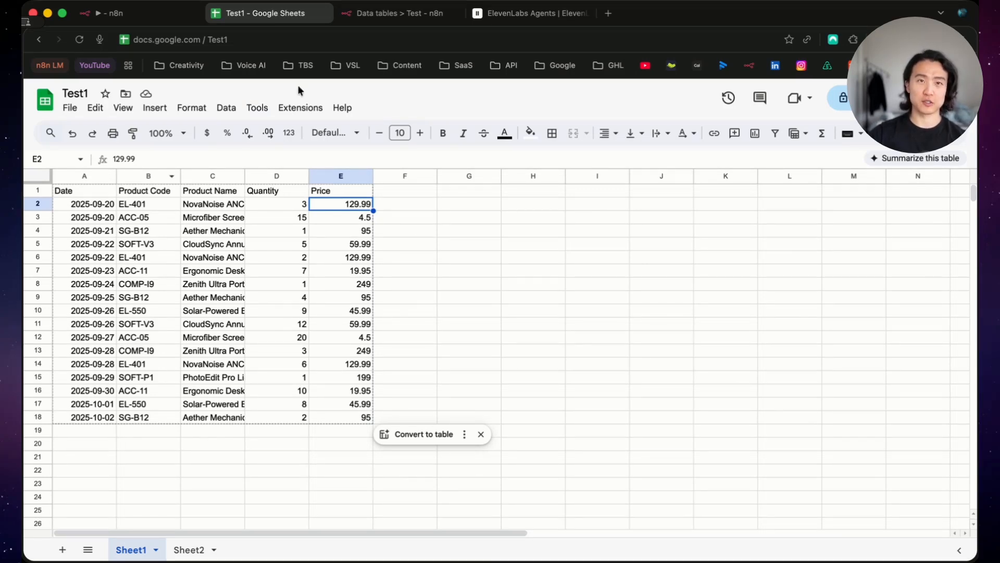
pyautogui.click(70, 192)
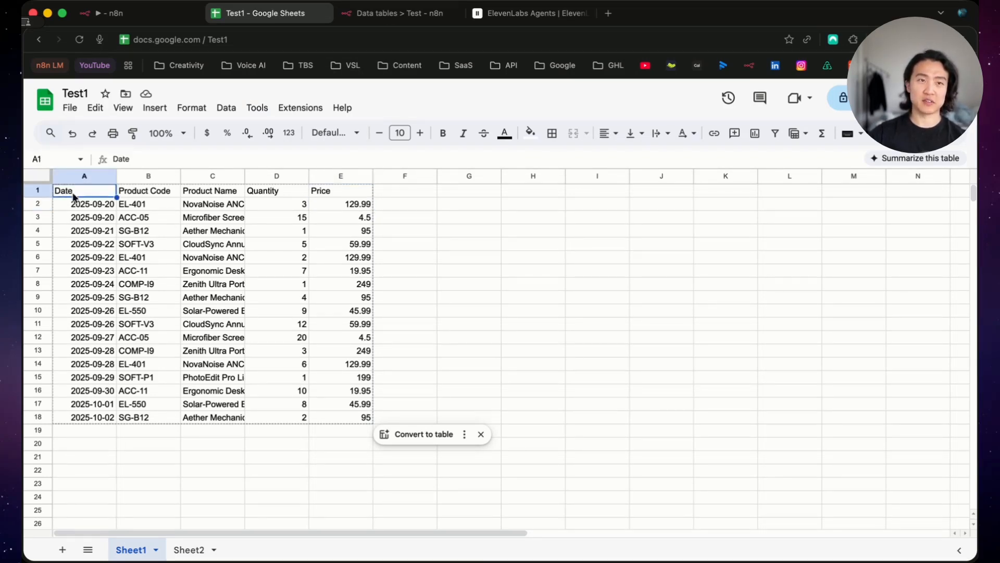
pyautogui.click(208, 191)
pyautogui.click(273, 193)
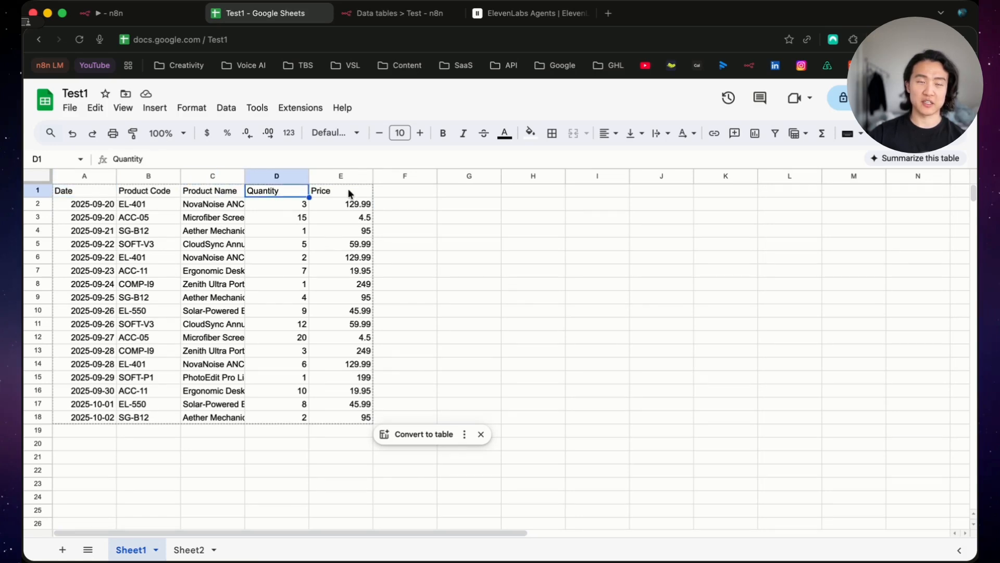
pyautogui.click(348, 193)
pyautogui.click(369, 19)
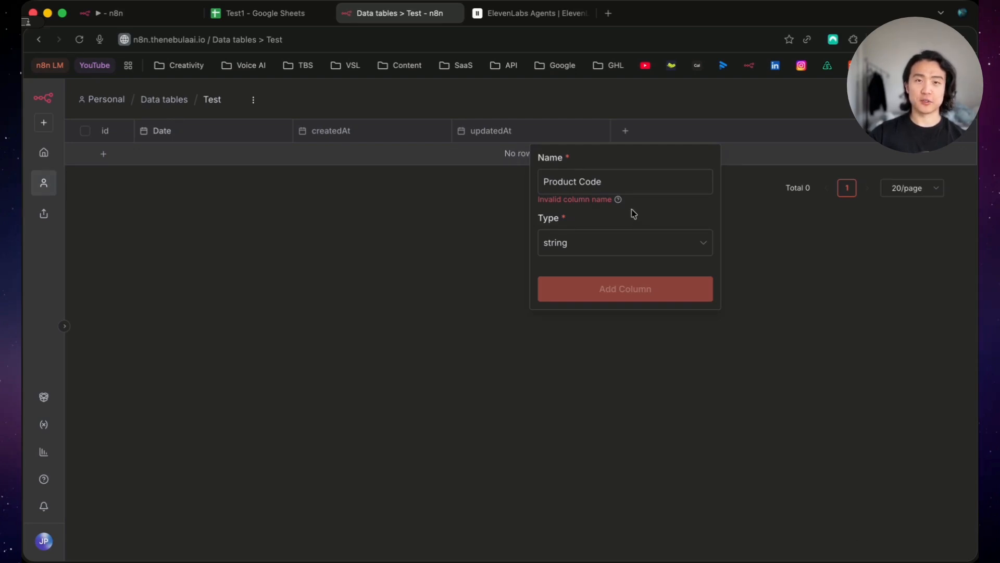
# - Fix the invalid 'Product Code' name to ProductCode and add the column
pyautogui.click(581, 182)
pyautogui.press('BackSpace')
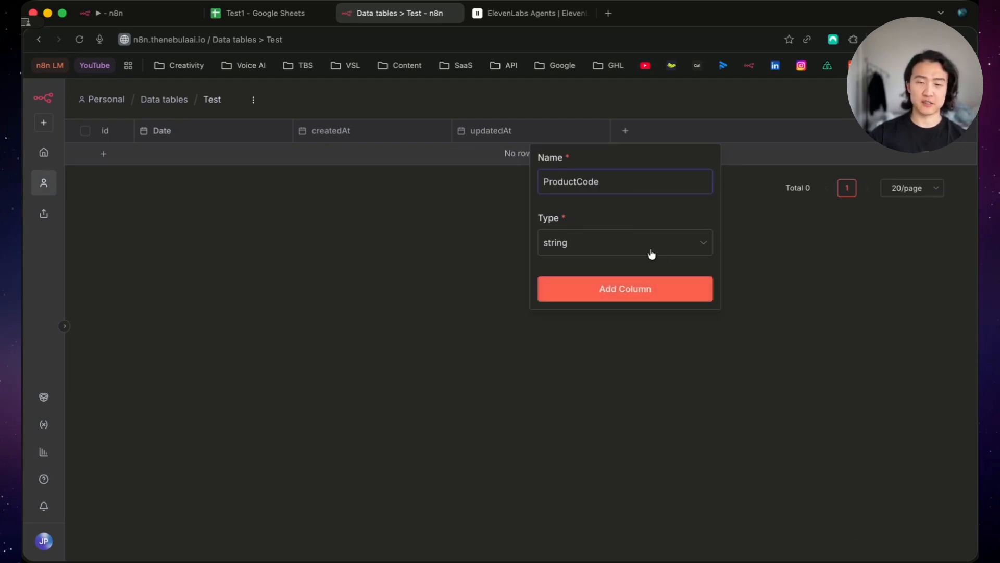
pyautogui.write('_')
pyautogui.press('BackSpace')
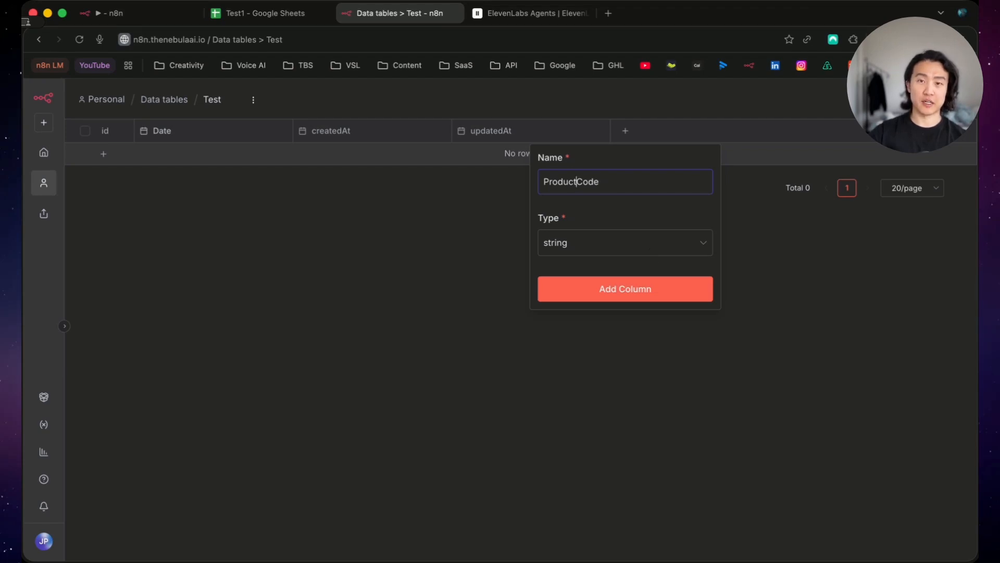
pyautogui.click(645, 296)
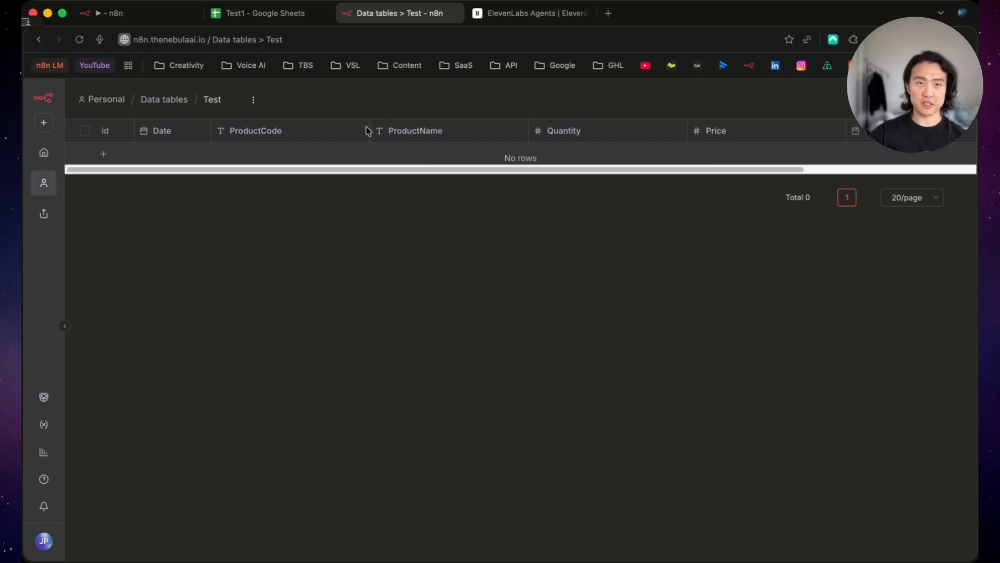
# - Narrow the ProductCode, ProductName, Quantity and Price columns so all fit on screen
pyautogui.moveTo(369, 130); pyautogui.dragTo(311, 130)
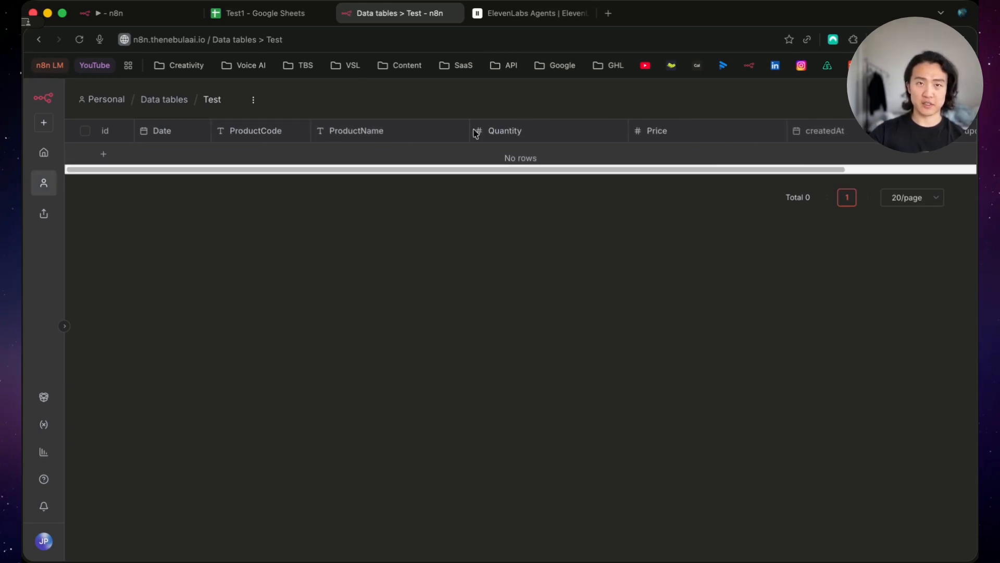
pyautogui.moveTo(470, 130); pyautogui.dragTo(397, 130)
pyautogui.moveTo(555, 130); pyautogui.dragTo(487, 130)
pyautogui.moveTo(644, 133); pyautogui.dragTo(567, 131)
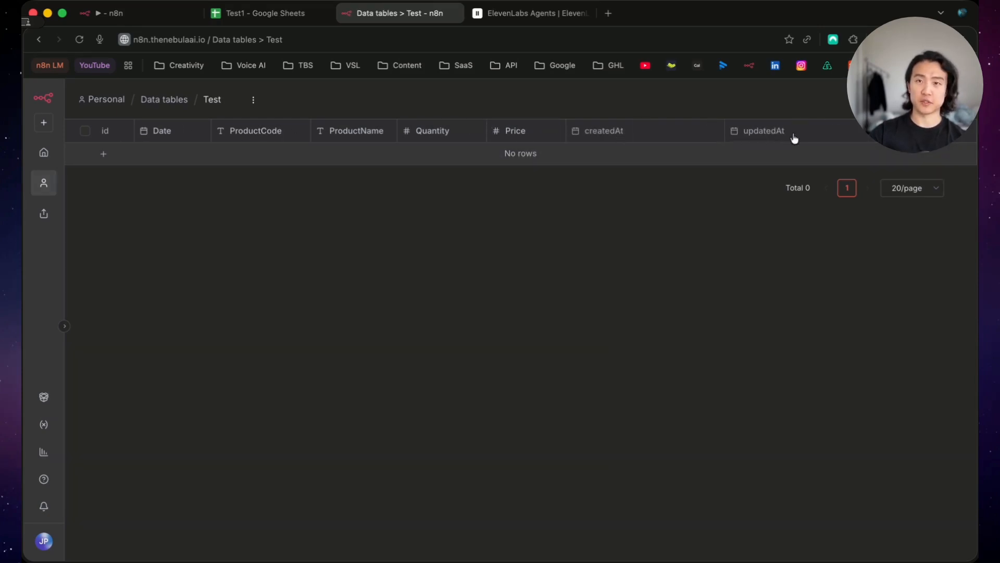
# - Execute the workflow from the manual trigger and confirm Insert row outputs only nulls
pyautogui.click(136, 18)
pyautogui.click(42, 94)
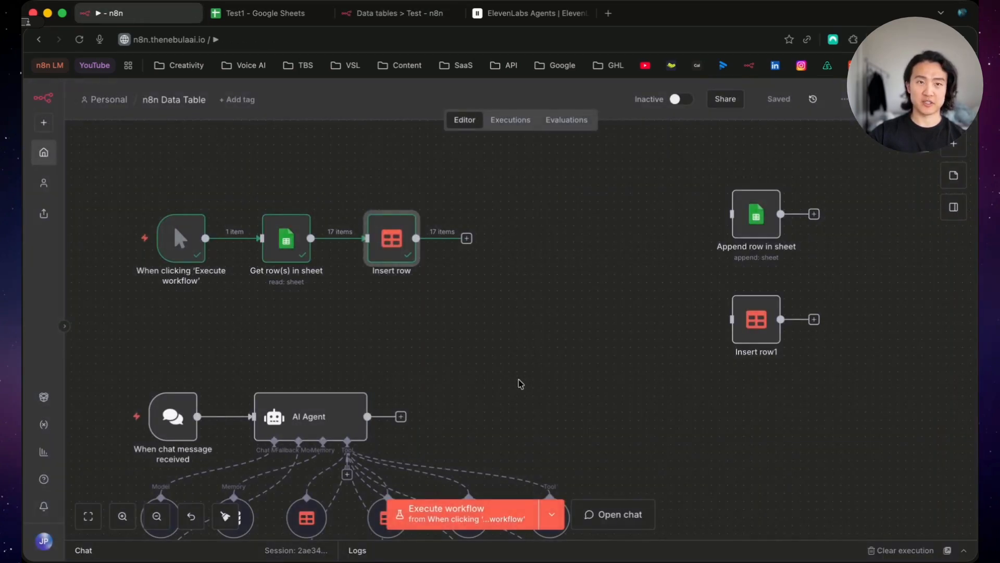
pyautogui.click(112, 239)
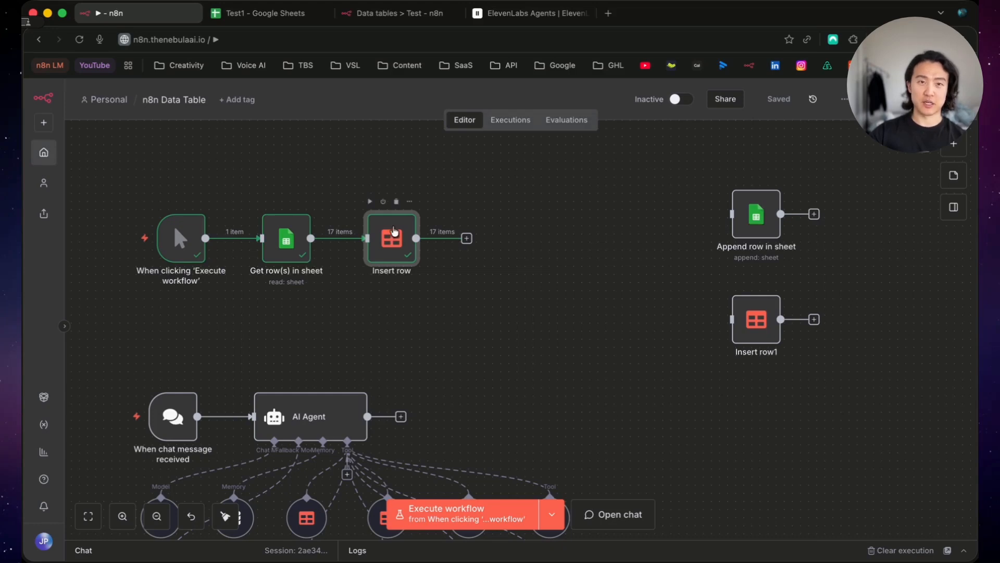
pyautogui.doubleClick(393, 233)
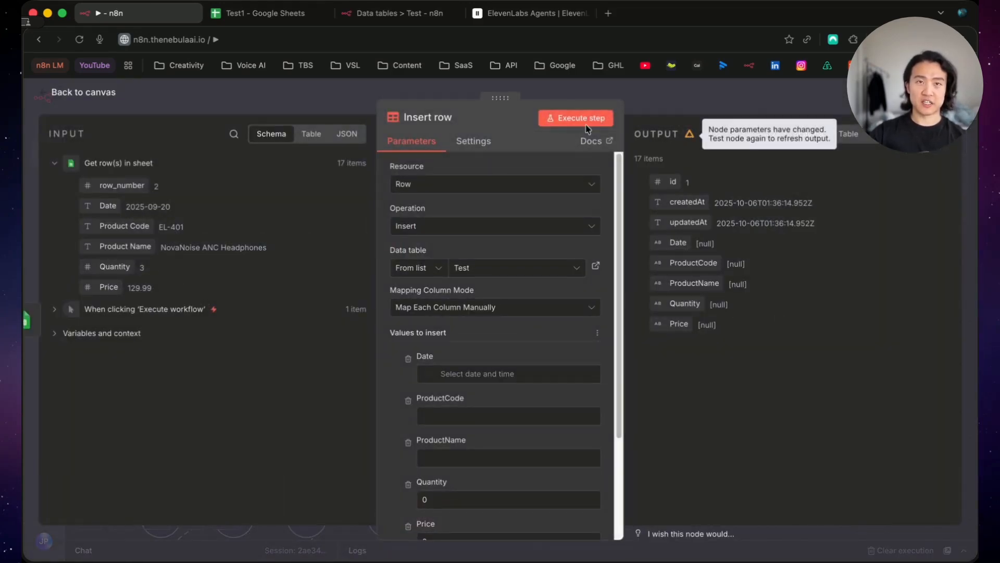
pyautogui.click(404, 23)
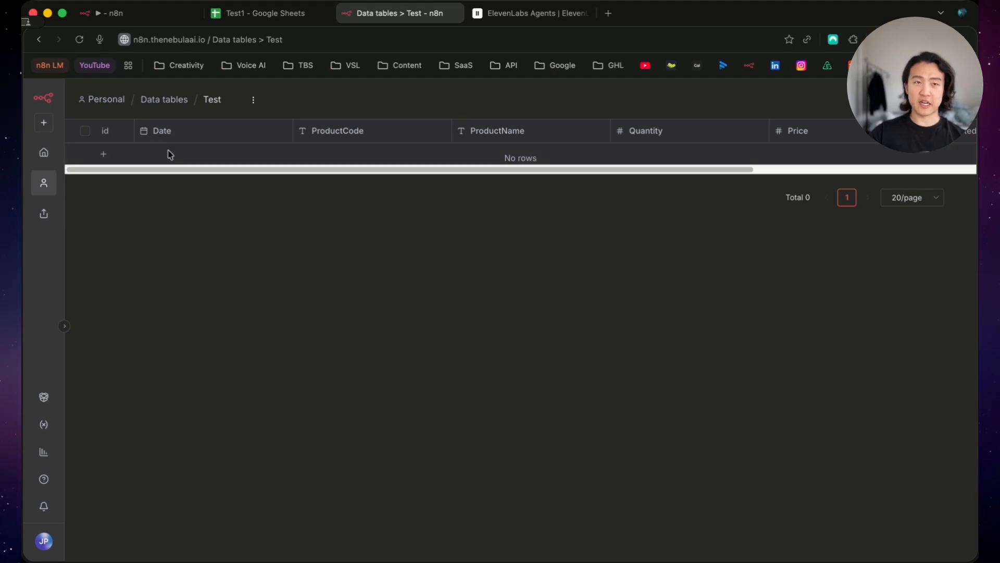
# - Scroll across the still-empty Test table's columns, then return to the n8n Data Table workflow
pyautogui.moveTo(167, 170); pyautogui.dragTo(143, 179)
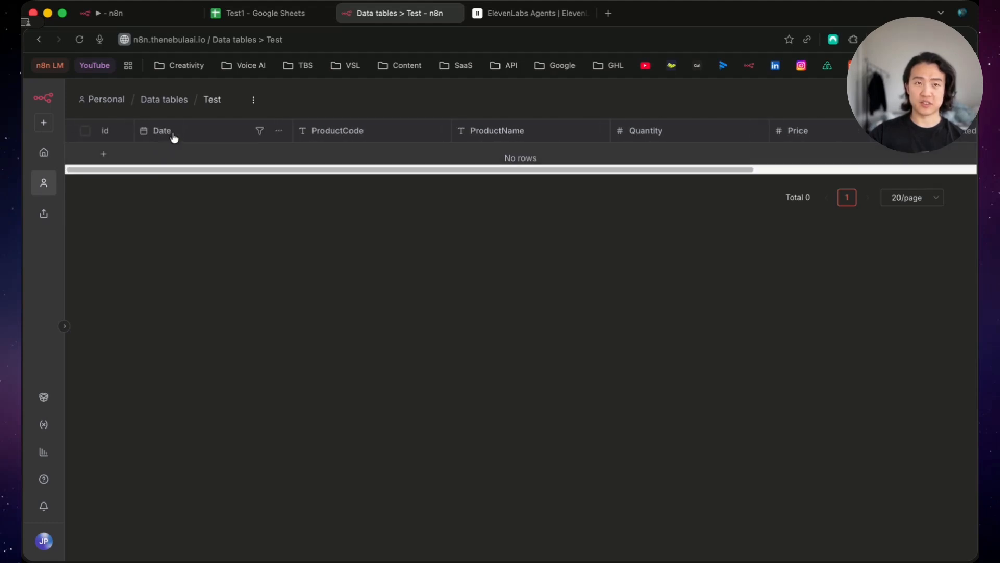
pyautogui.moveTo(336, 173); pyautogui.dragTo(522, 152)
pyautogui.moveTo(614, 173); pyautogui.dragTo(250, 178)
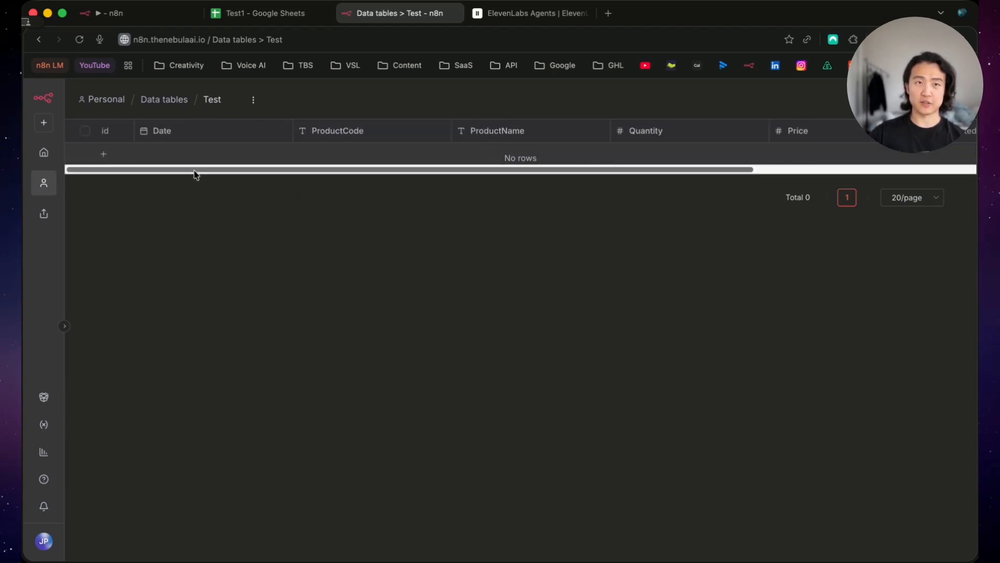
pyautogui.moveTo(586, 172); pyautogui.dragTo(872, 144)
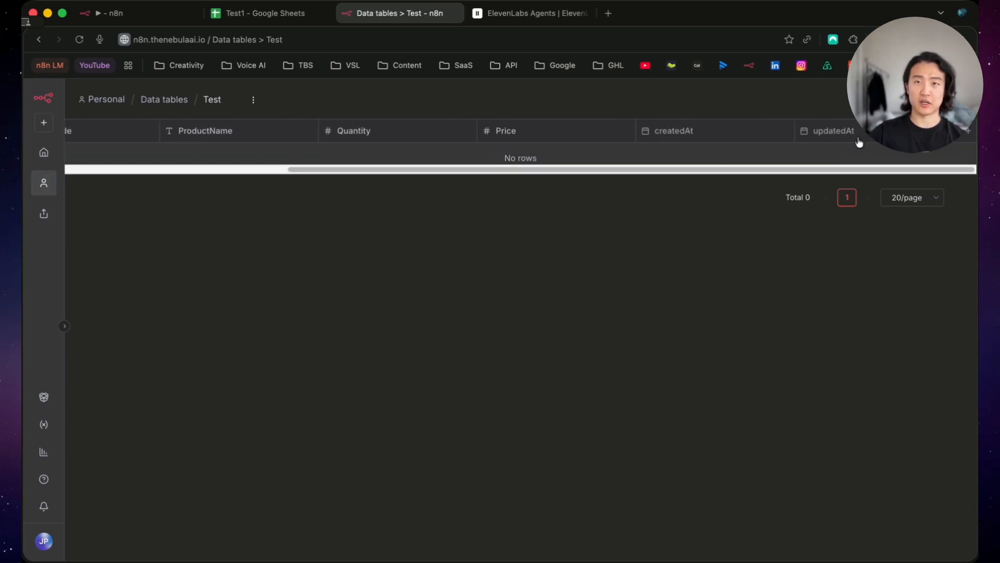
pyautogui.moveTo(596, 171); pyautogui.dragTo(283, 167)
pyautogui.click(112, 13)
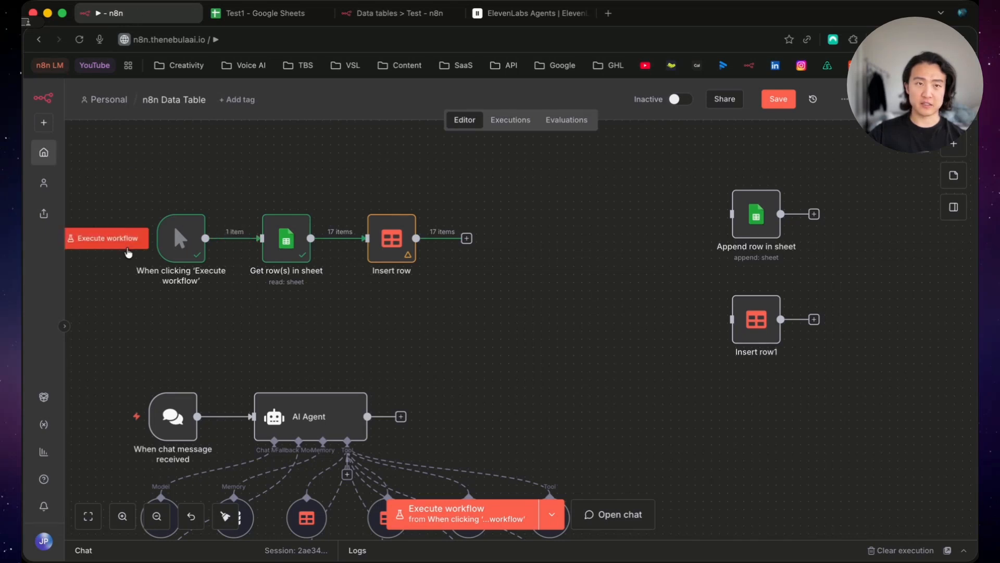
# - Re-run the workflow and check Insert row's 17 output items, e.g. EL-401 at 129.99
pyautogui.click(109, 239)
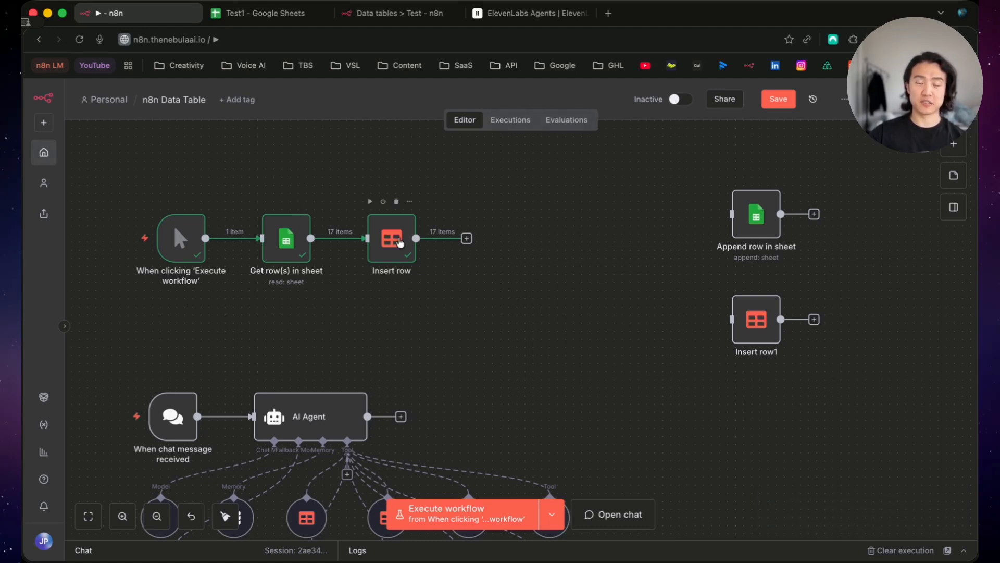
pyautogui.click(393, 250)
pyautogui.doubleClick(393, 250)
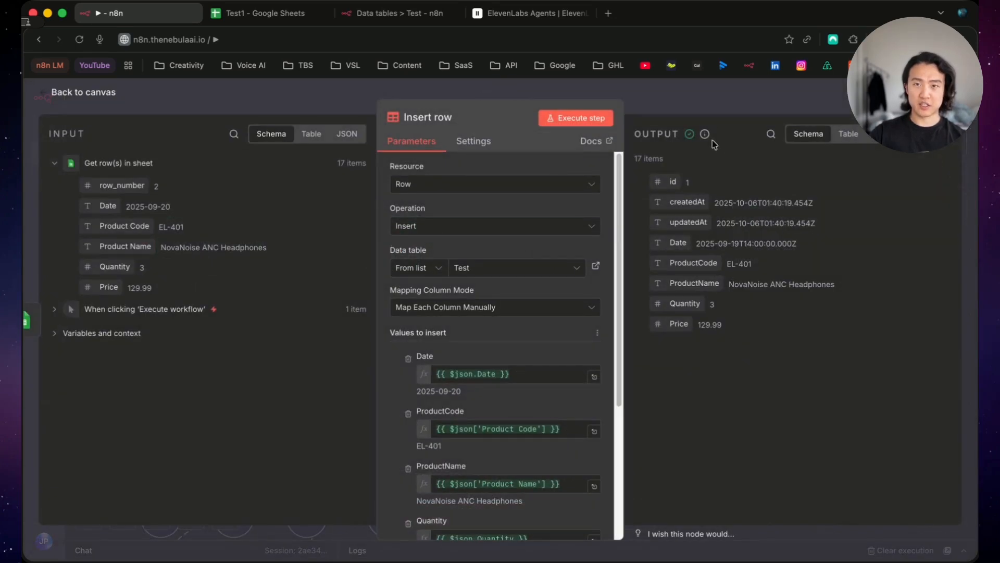
pyautogui.moveTo(703, 137)
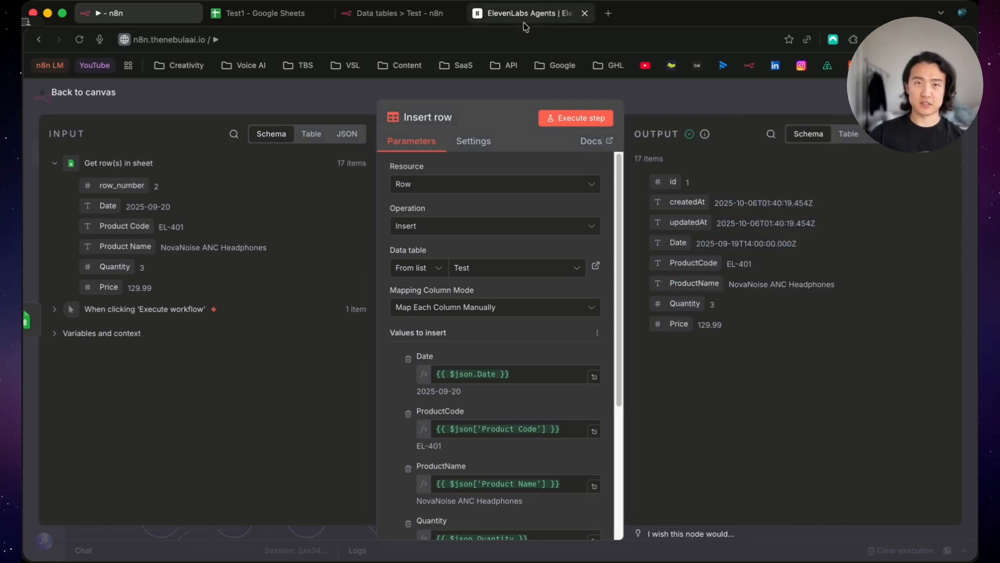
pyautogui.click(396, 13)
# - Reload the Test table to view all 17 imported sales rows, then return to the workflow
pyautogui.click(78, 40)
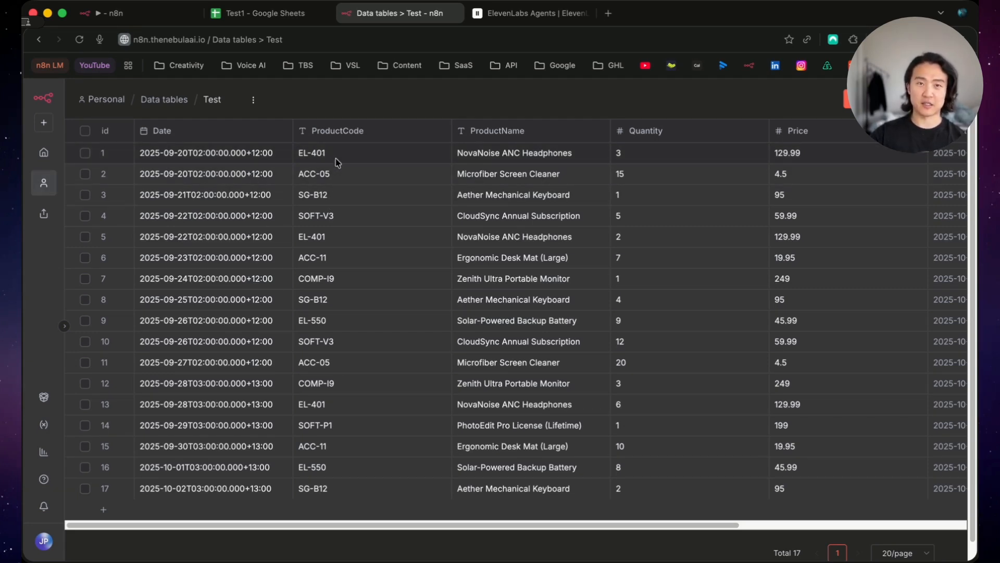
pyautogui.hscroll(6, 645, 162)
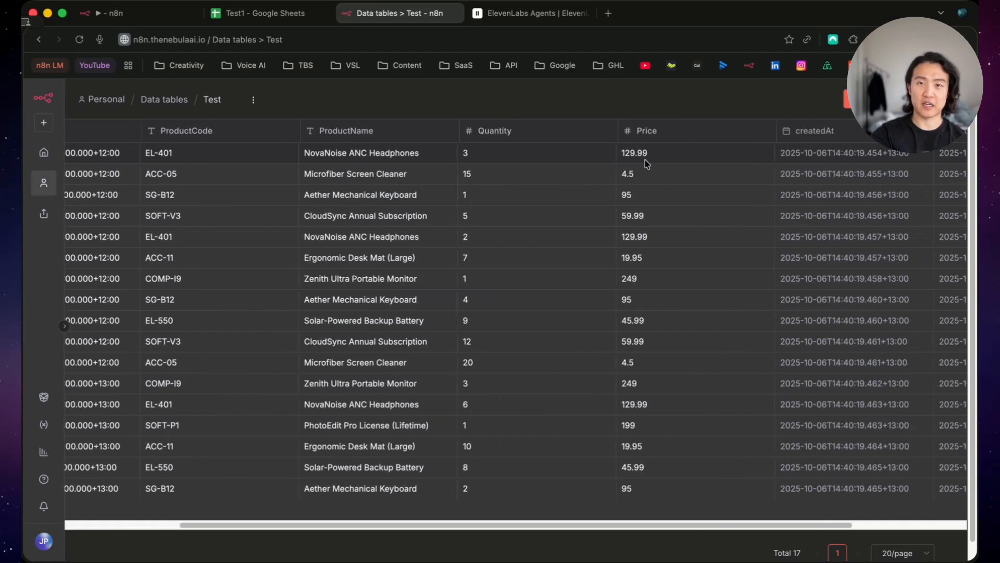
pyautogui.click(137, 13)
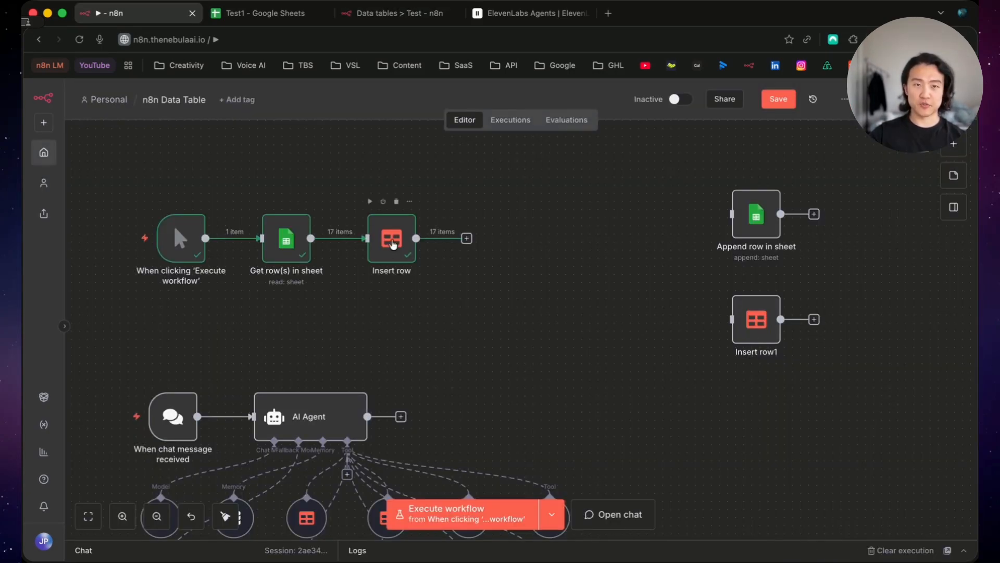
# - Inspect the Insert row and Get row(s) in sheet node details, then close them
pyautogui.doubleClick(393, 243)
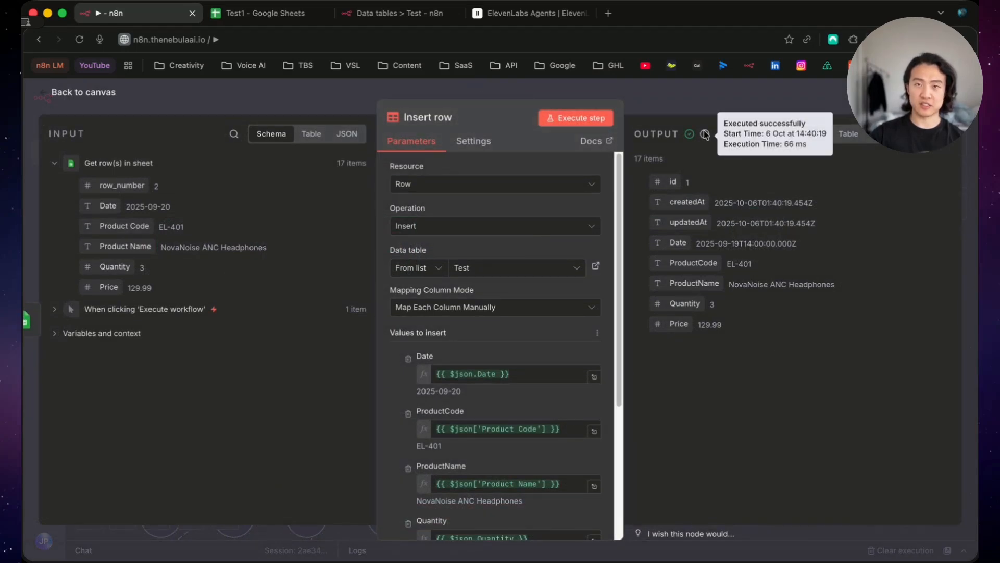
pyautogui.click(26, 320)
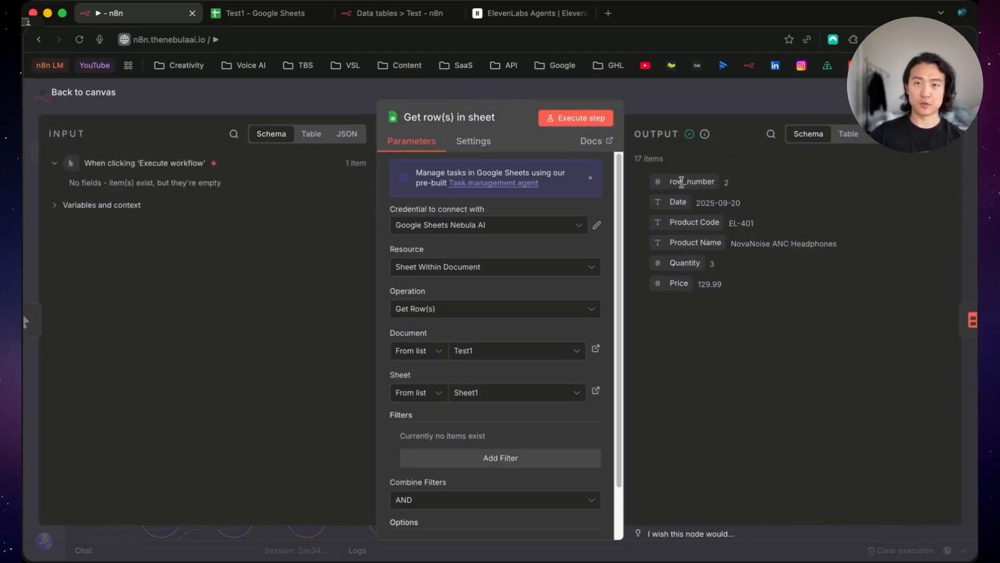
pyautogui.moveTo(705, 137)
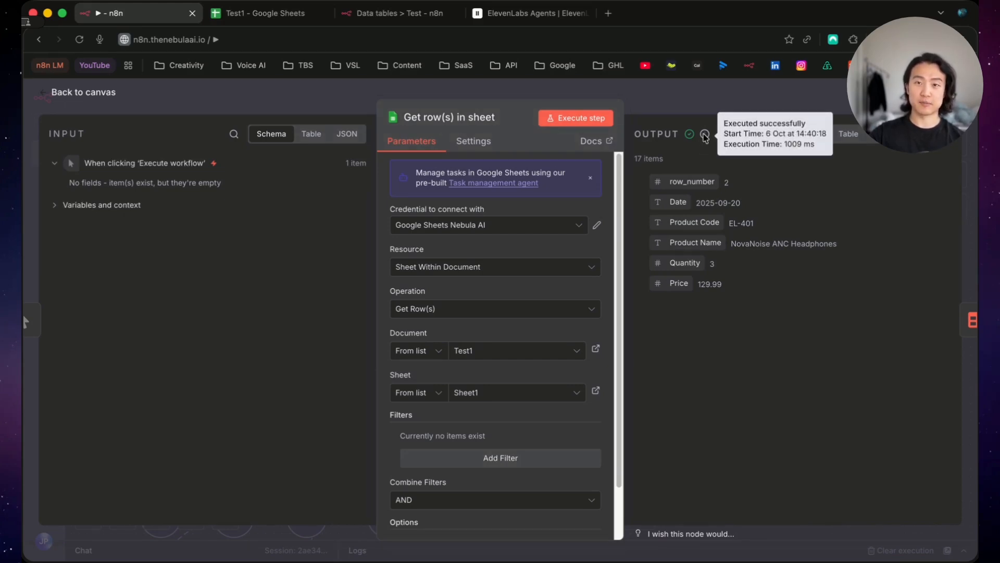
pyautogui.press('Escape')
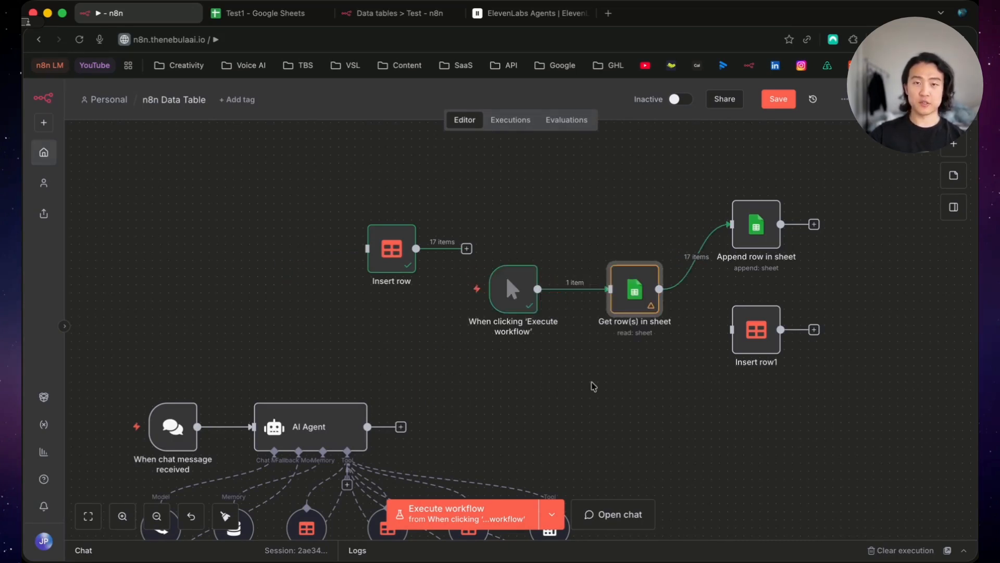
pyautogui.click(233, 20)
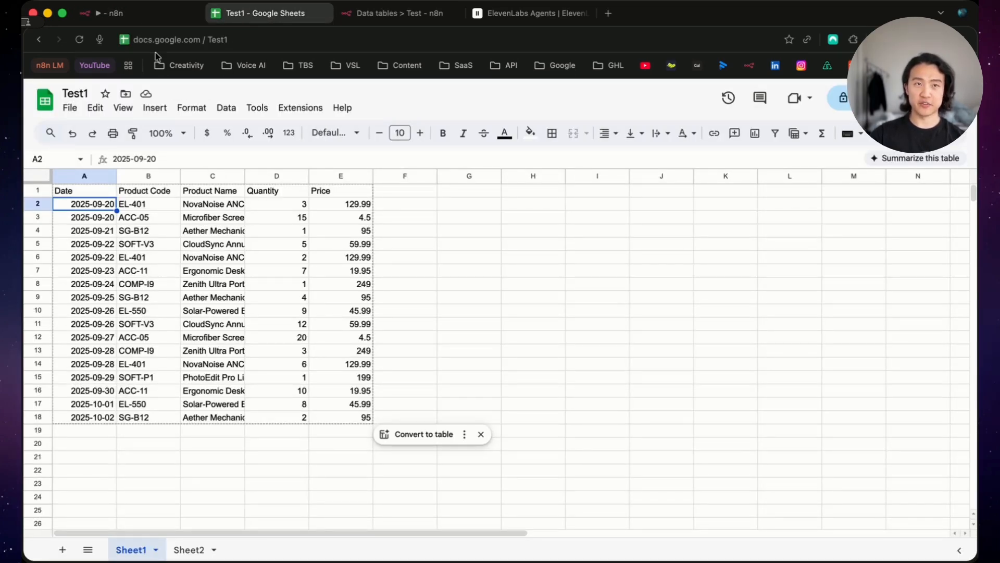
pyautogui.click(145, 15)
pyautogui.click(238, 16)
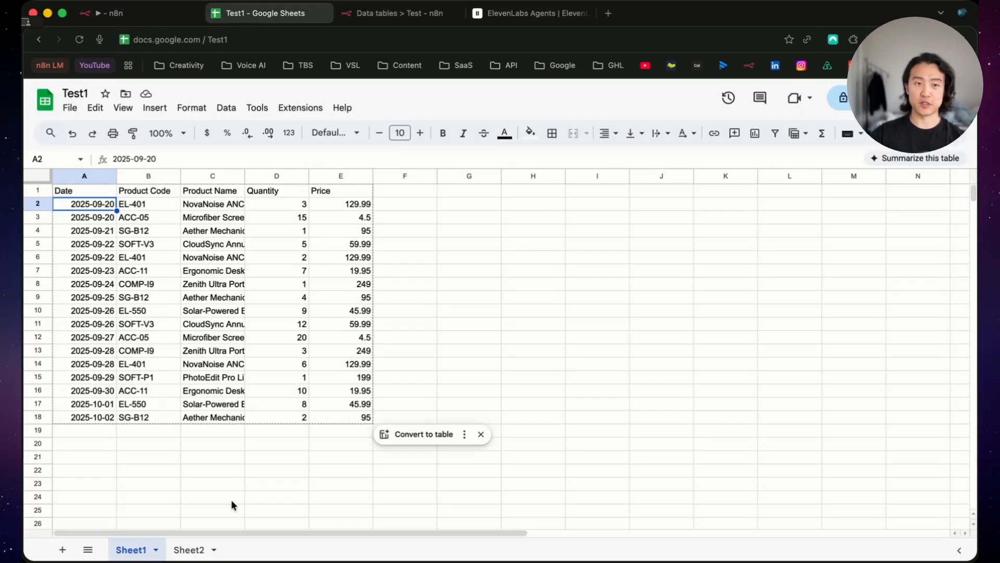
pyautogui.click(185, 550)
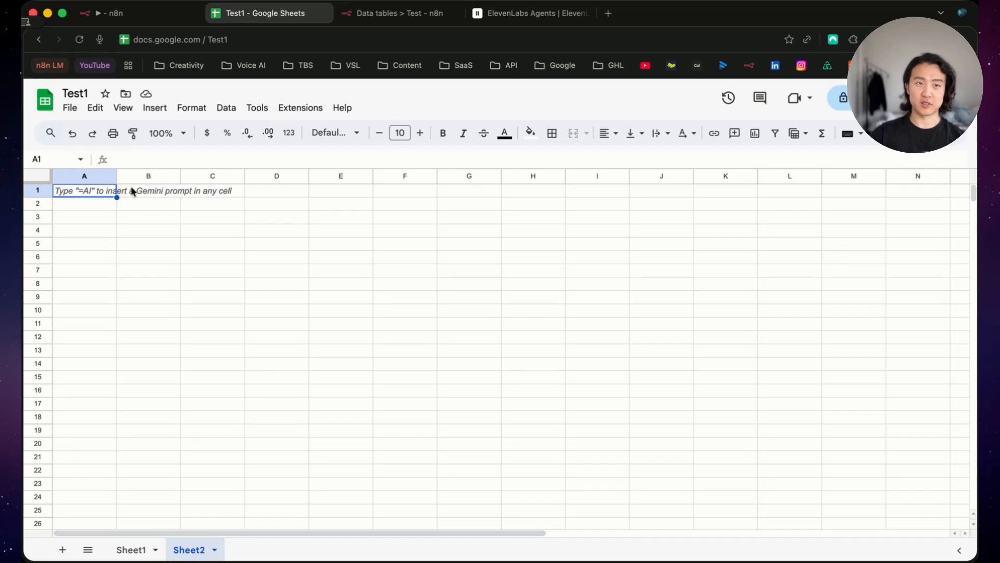
pyautogui.click(138, 15)
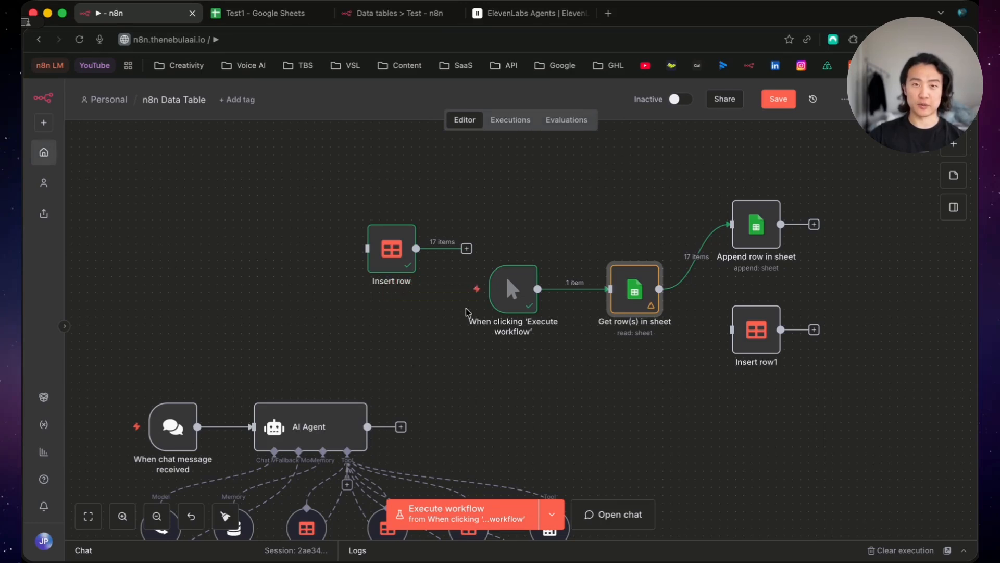
# - Run the workflow and confirm Append row in sheet output the 17 product rows
pyautogui.click(460, 290)
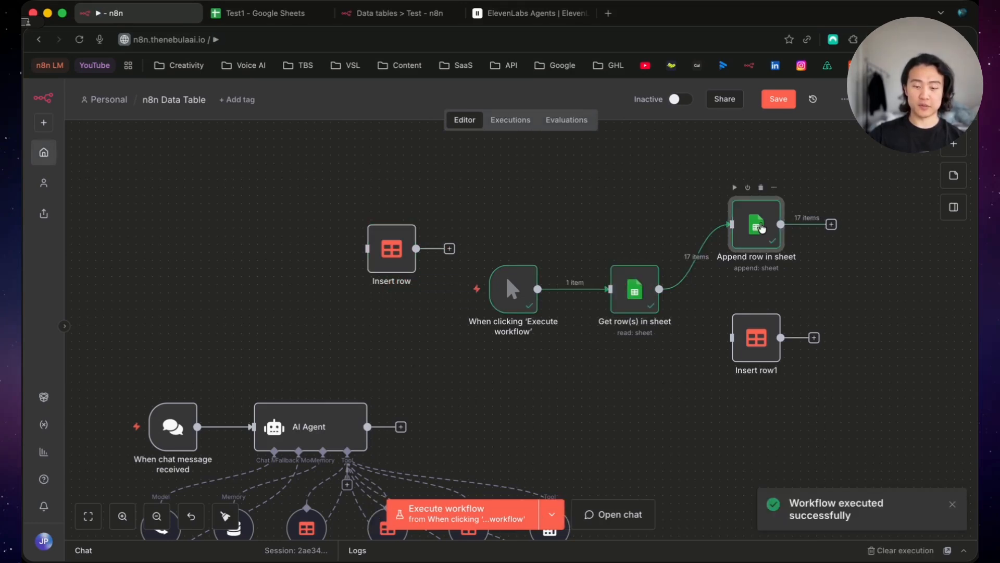
pyautogui.doubleClick(755, 225)
pyautogui.moveTo(707, 138)
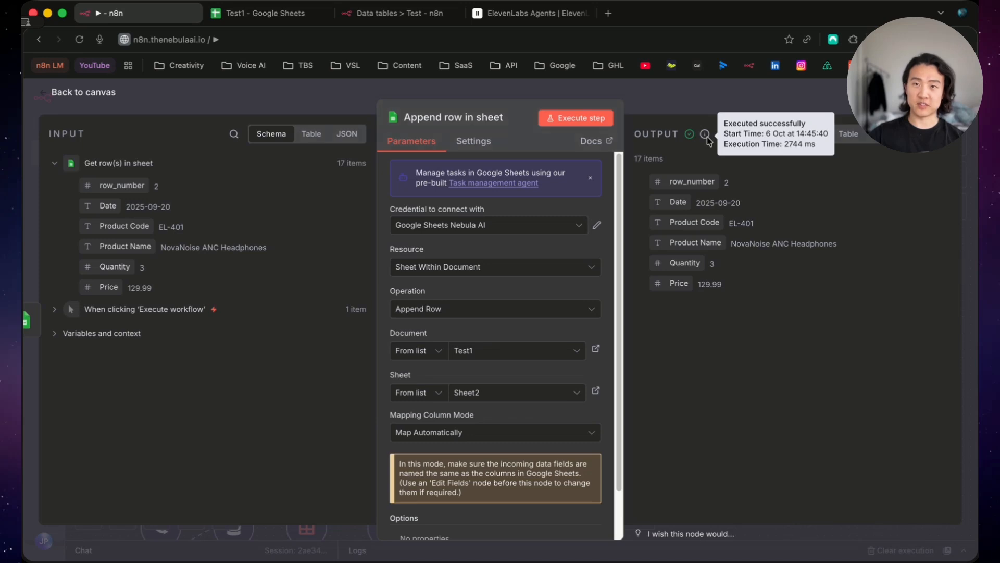
pyautogui.click(44, 93)
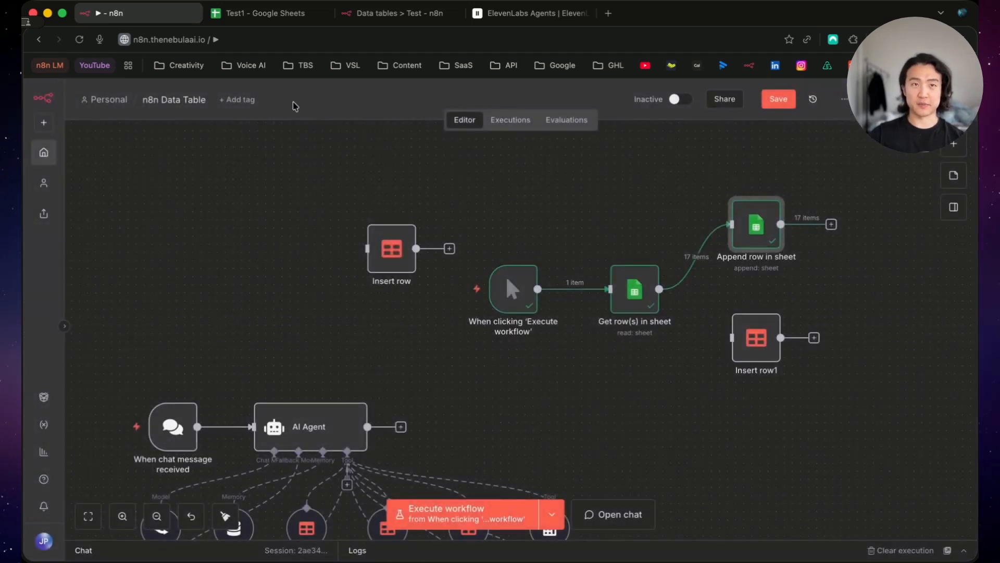
# - Compare Sheet2 of the Test1 spreadsheet with Sheet1 to verify the copied rows
pyautogui.click(277, 20)
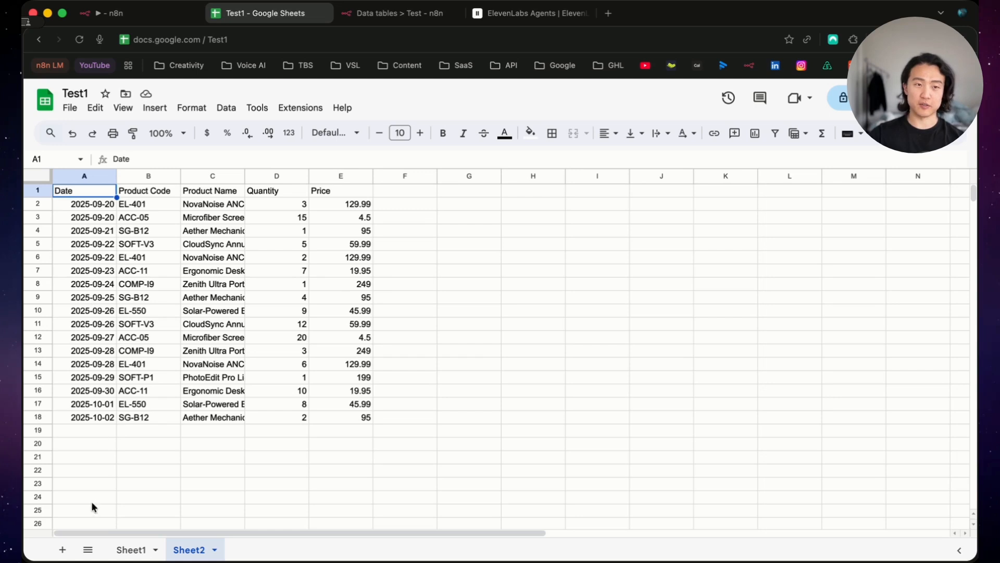
pyautogui.click(128, 548)
pyautogui.click(193, 548)
pyautogui.click(141, 15)
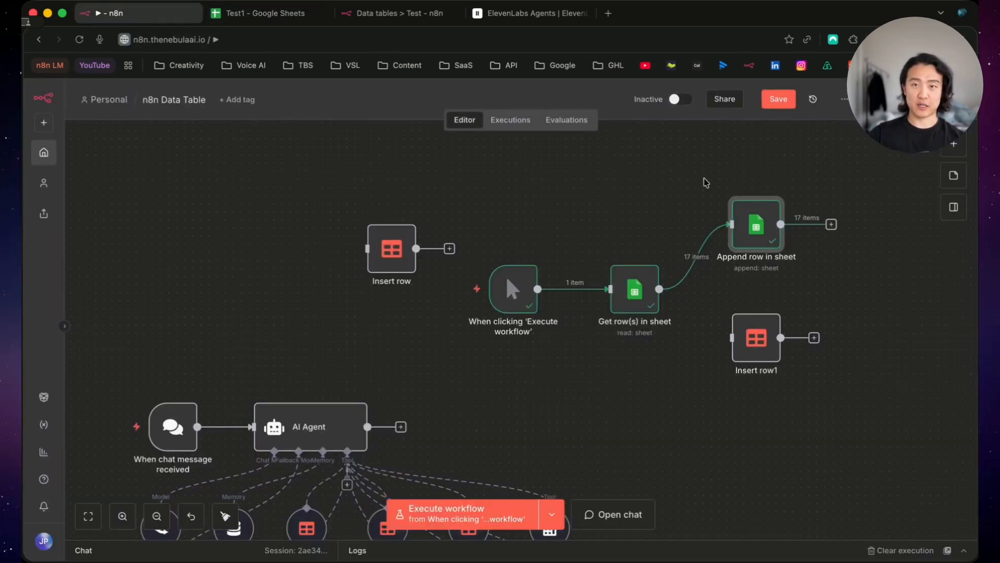
# - Link Get row(s) in sheet to Insert row1 and run it, inserting 17 items from id 18
pyautogui.click(708, 258)
pyautogui.moveTo(660, 288); pyautogui.dragTo(732, 337)
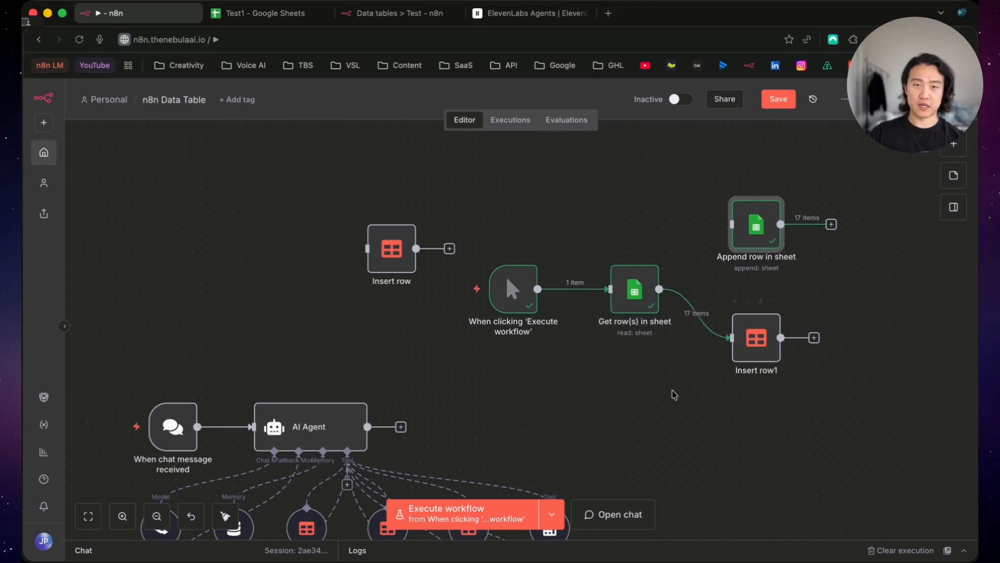
pyautogui.click(469, 294)
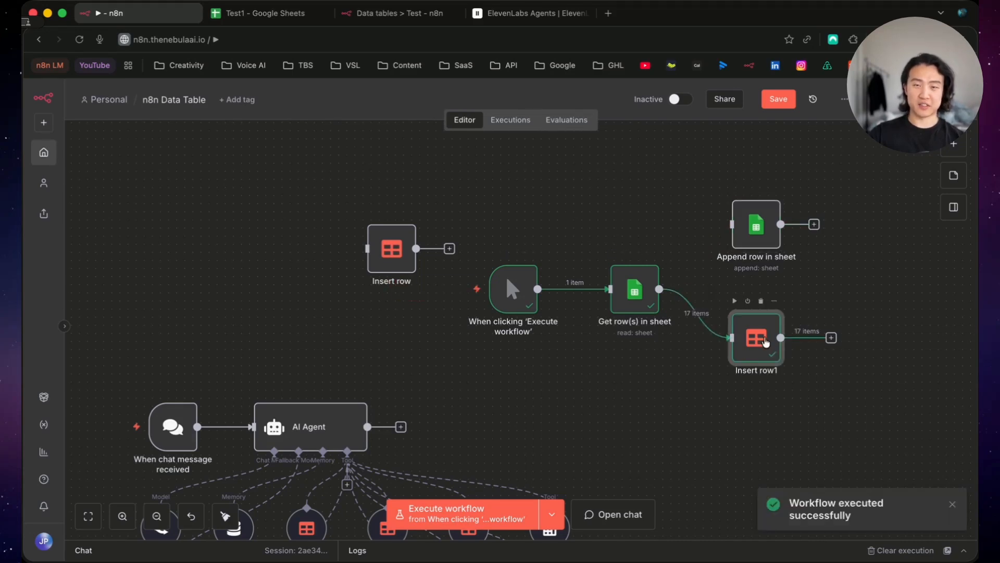
pyautogui.doubleClick(764, 340)
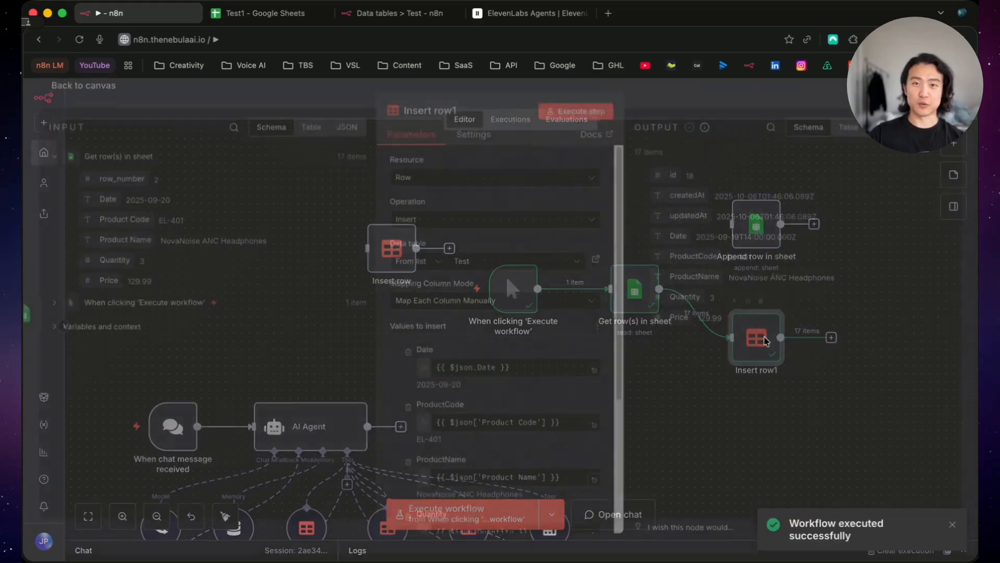
pyautogui.moveTo(706, 134)
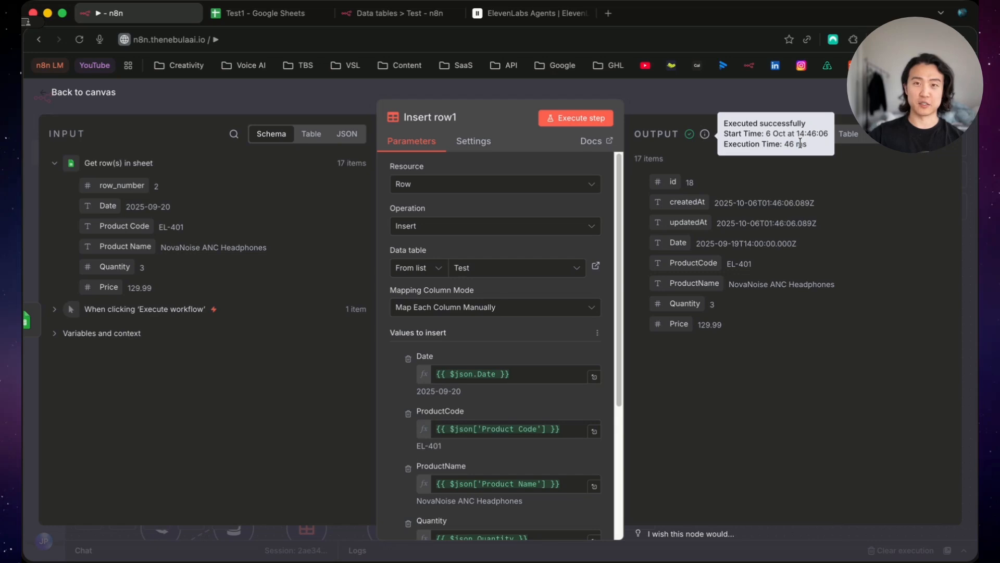
pyautogui.click(399, 13)
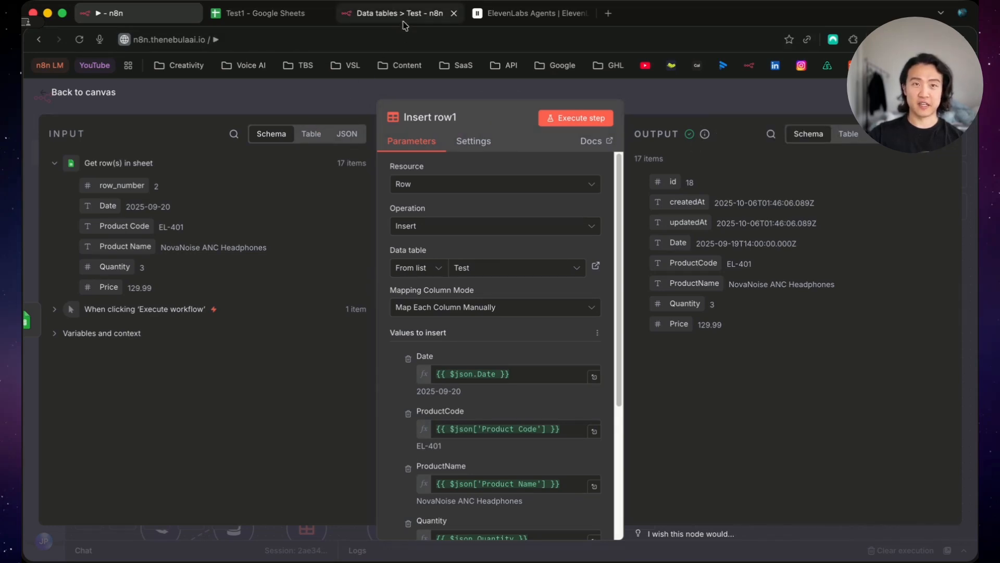
# - Reload the Test table, verify its 34-row total and page 2, then return to the workflow
pyautogui.click(86, 39)
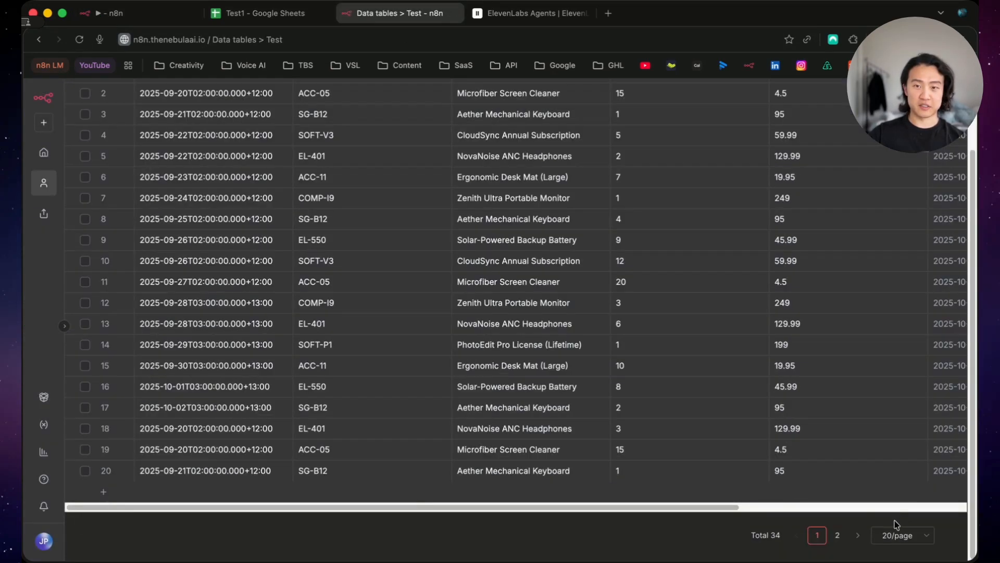
pyautogui.doubleClick(774, 535)
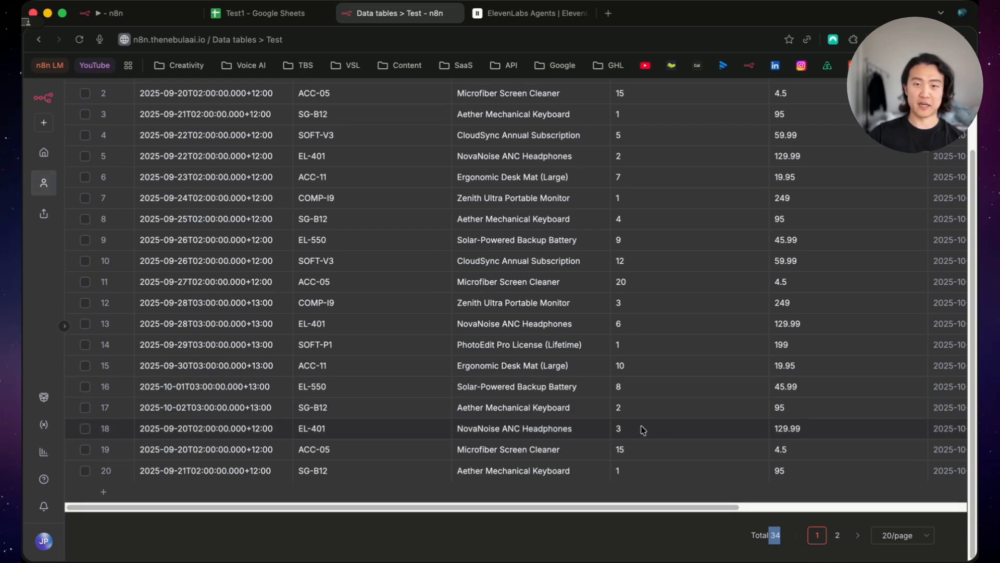
pyautogui.click(837, 535)
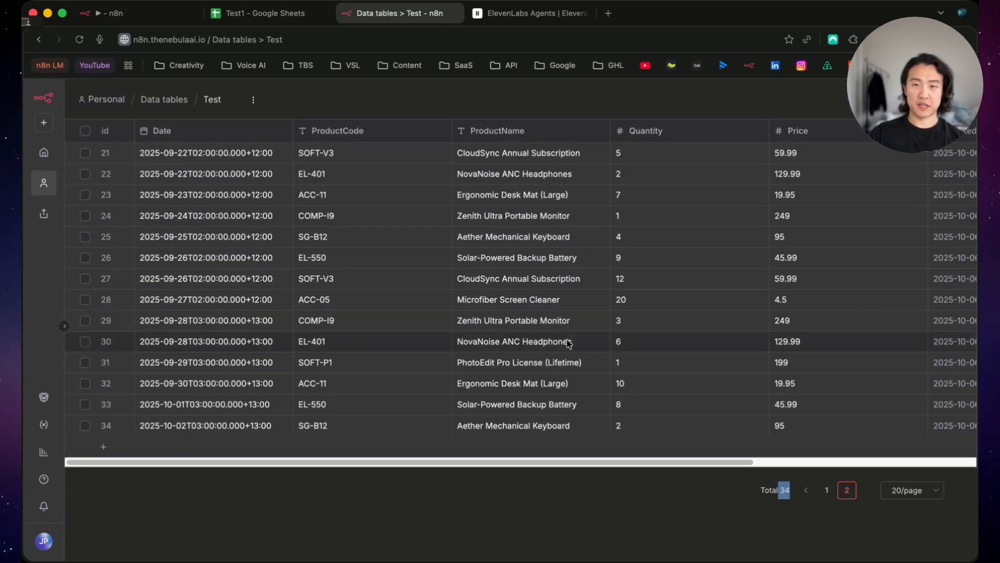
pyautogui.click(130, 13)
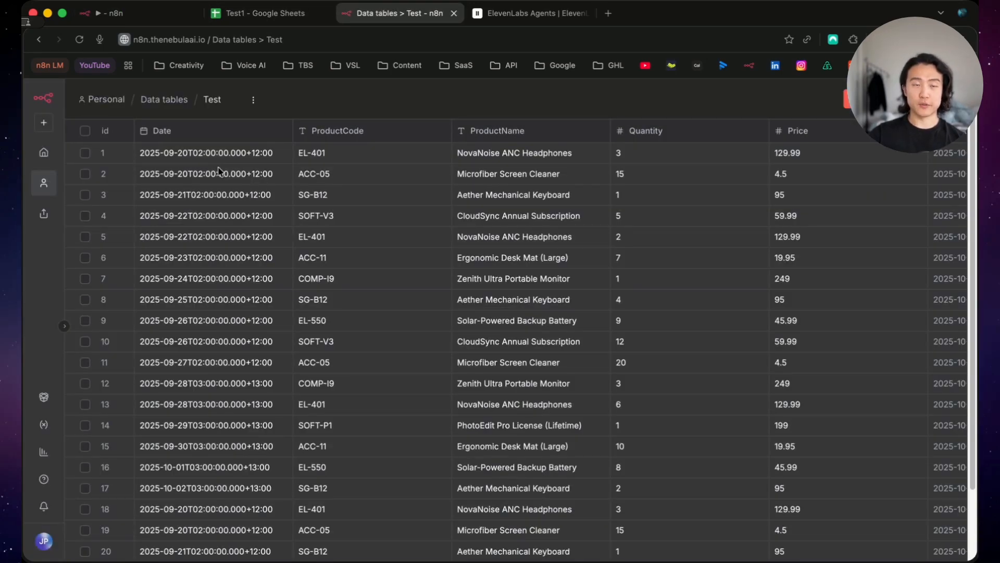
pyautogui.click(86, 132)
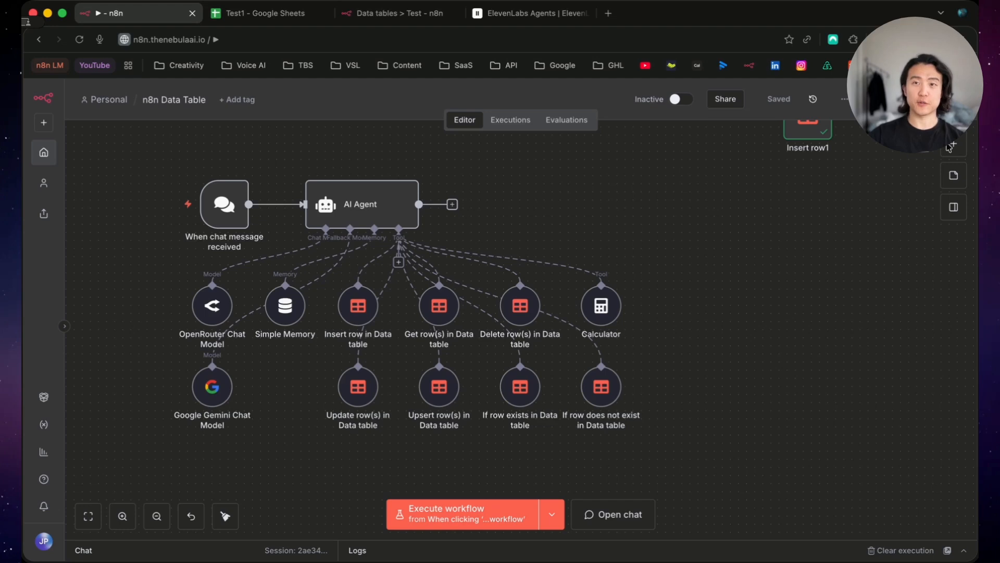
# - Search nodes for 'data' and add a Data table node with the Upsert row(s) action
pyautogui.click(956, 156)
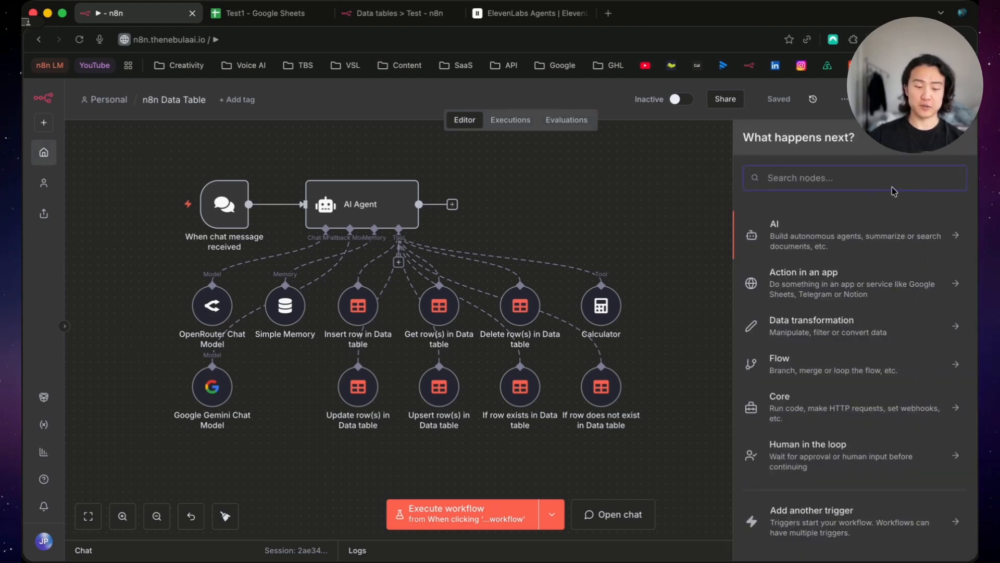
pyautogui.write('data')
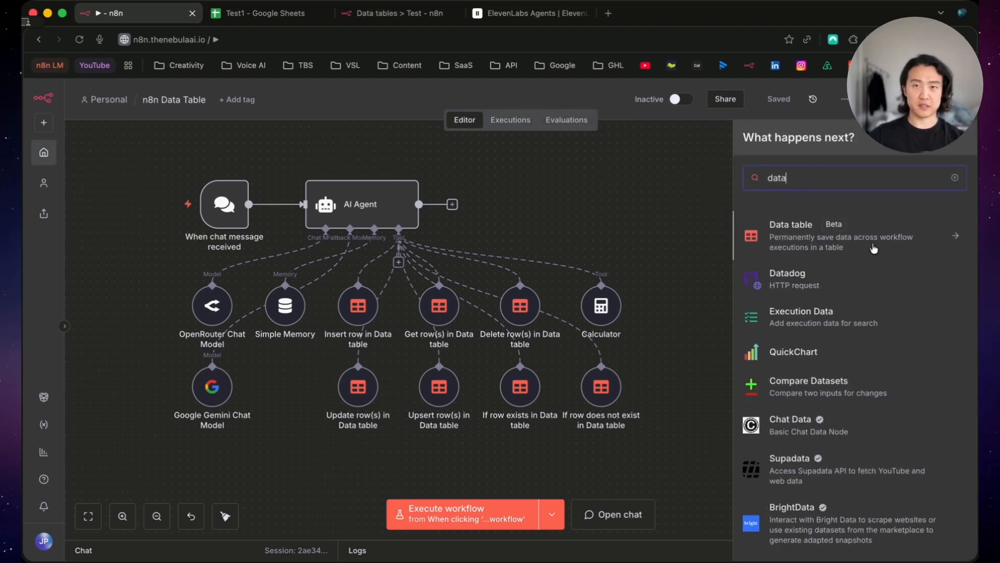
pyautogui.click(874, 249)
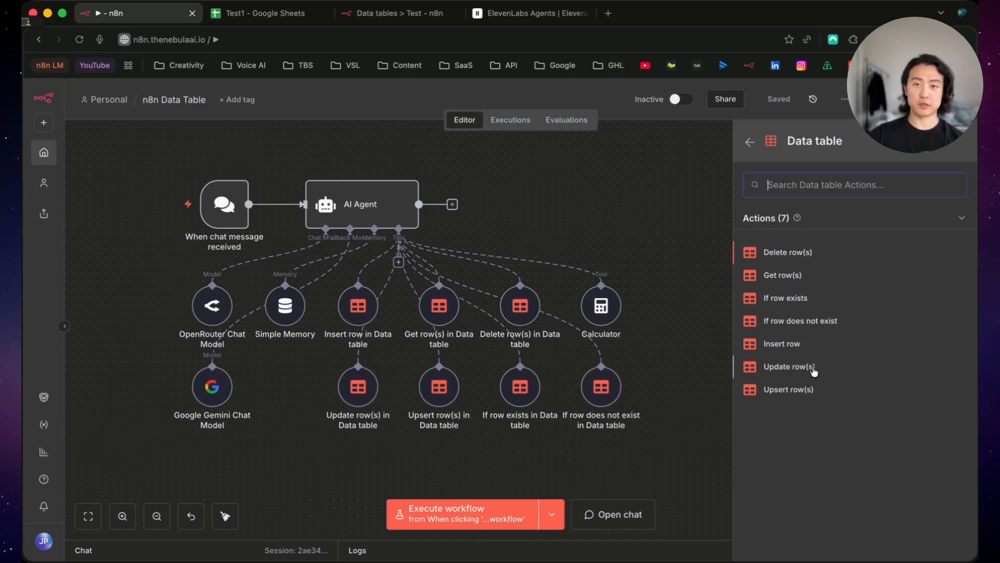
pyautogui.click(816, 395)
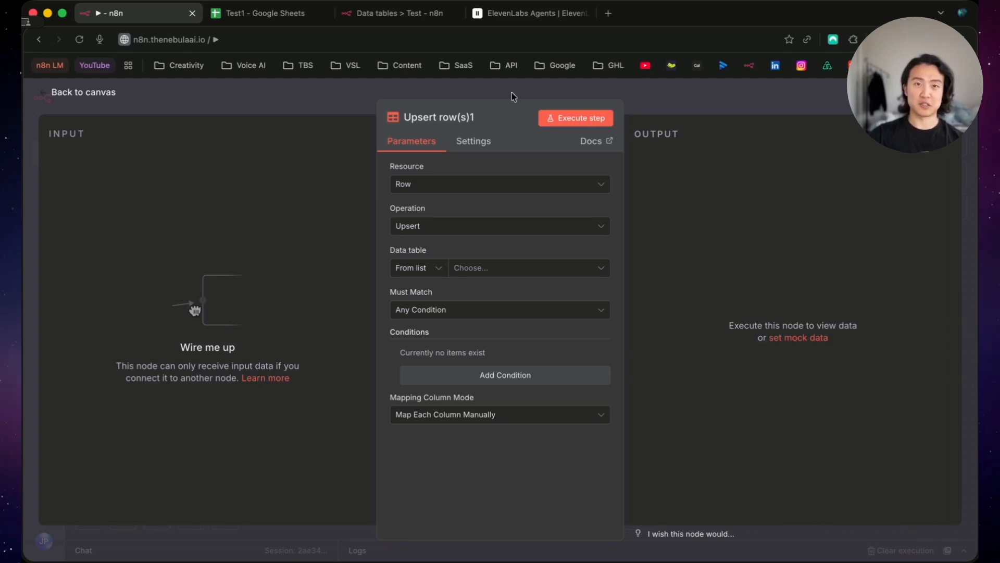
# - Close the Upsert row(s)1 settings and delete that node from the canvas
pyautogui.click(103, 114)
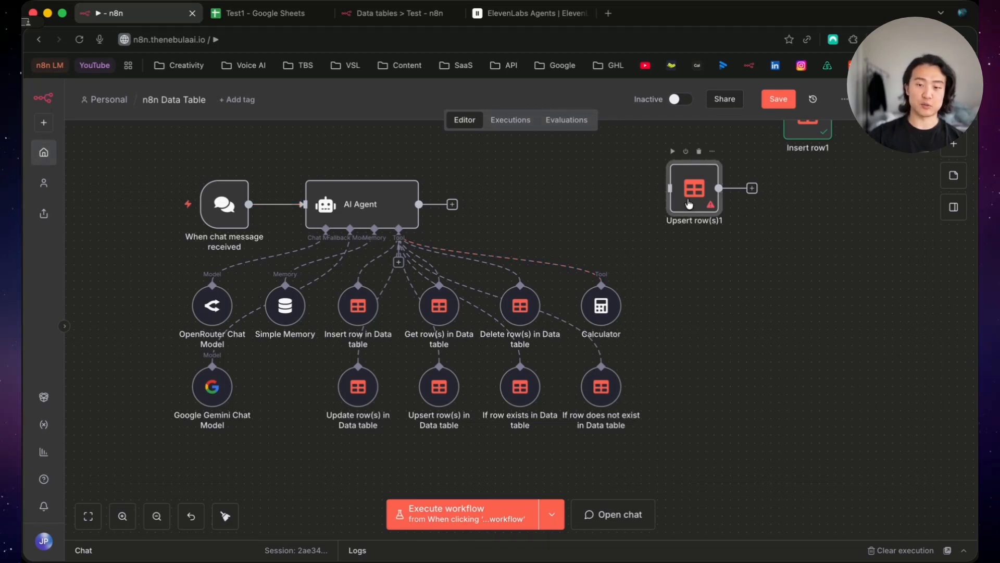
pyautogui.press('Delete')
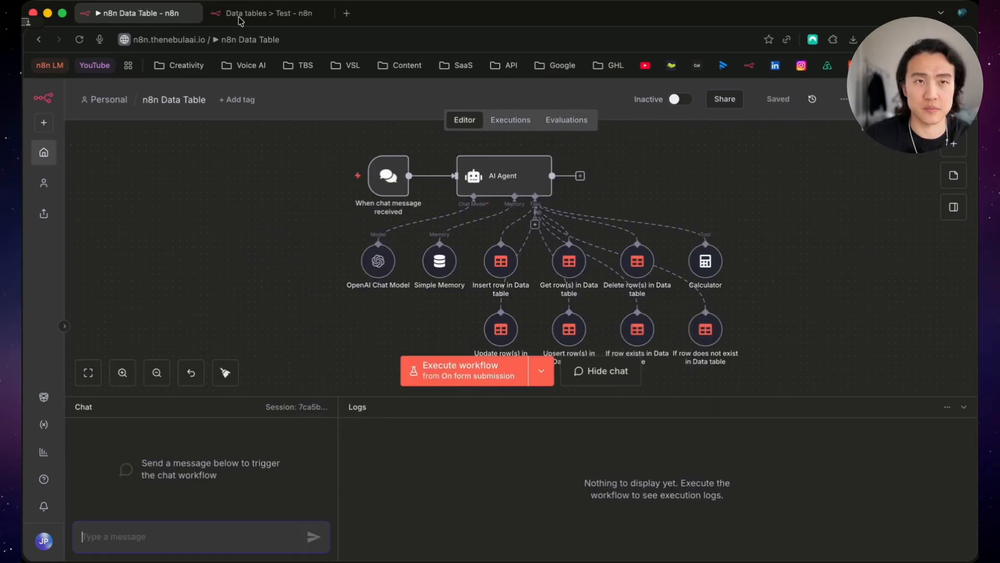
pyautogui.click(260, 13)
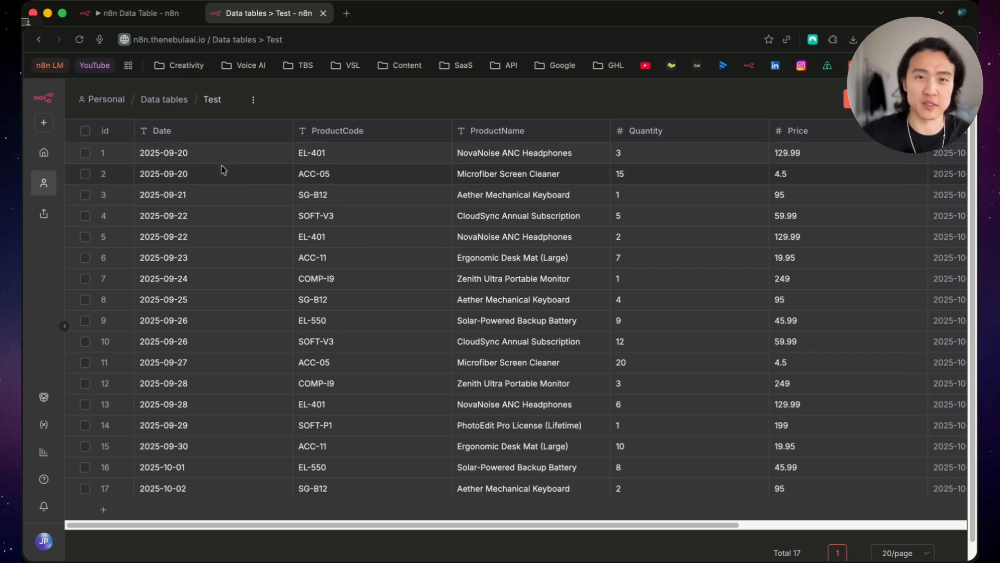
pyautogui.hotkey('ctrl', 'shift', 'Tab')
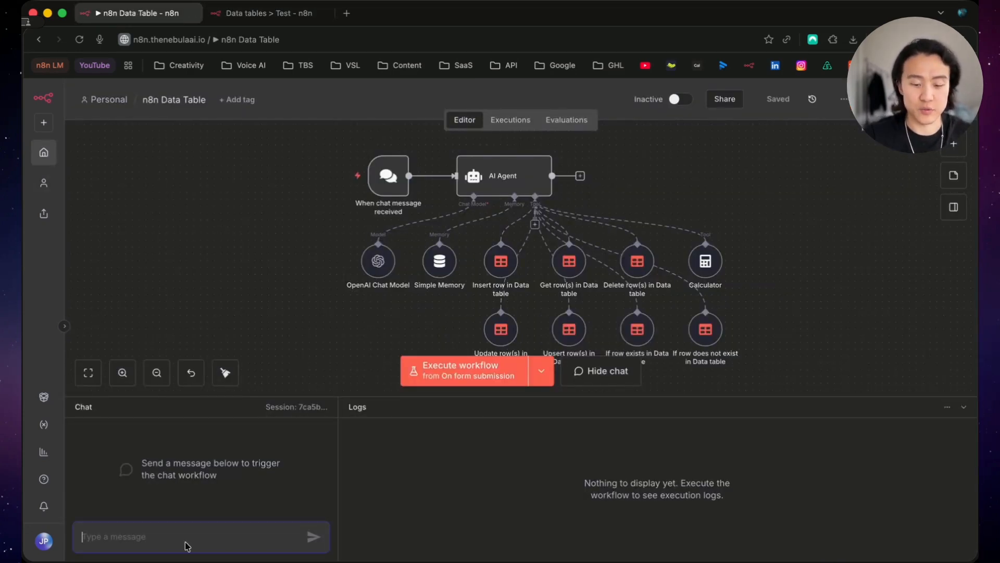
# - Ask the agent 'so what are the dates of sale?' and read its answer
pyautogui.write('so what are the date')
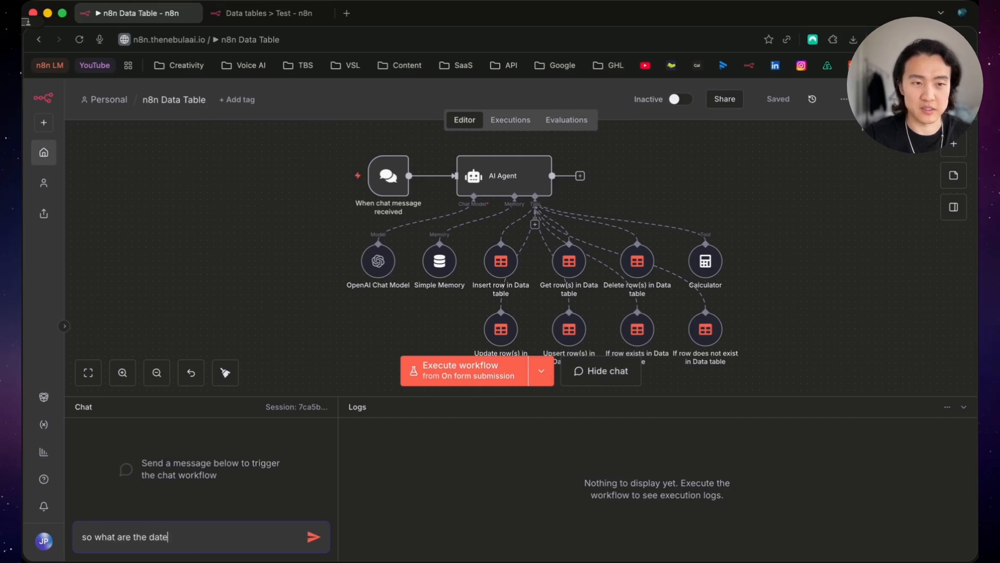
pyautogui.write('s of sale?')
pyautogui.press('Return')
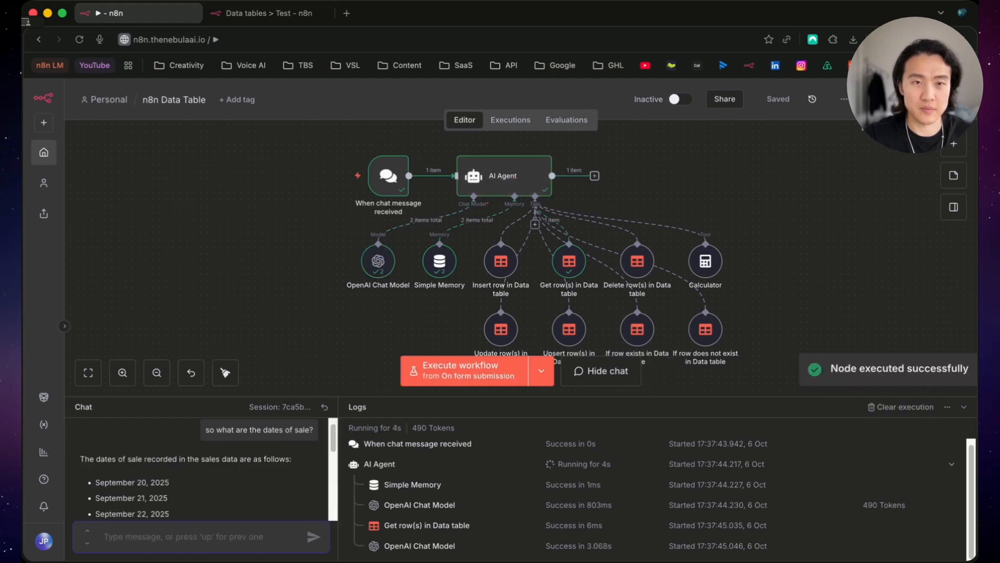
pyautogui.scroll(-3, 170, 508)
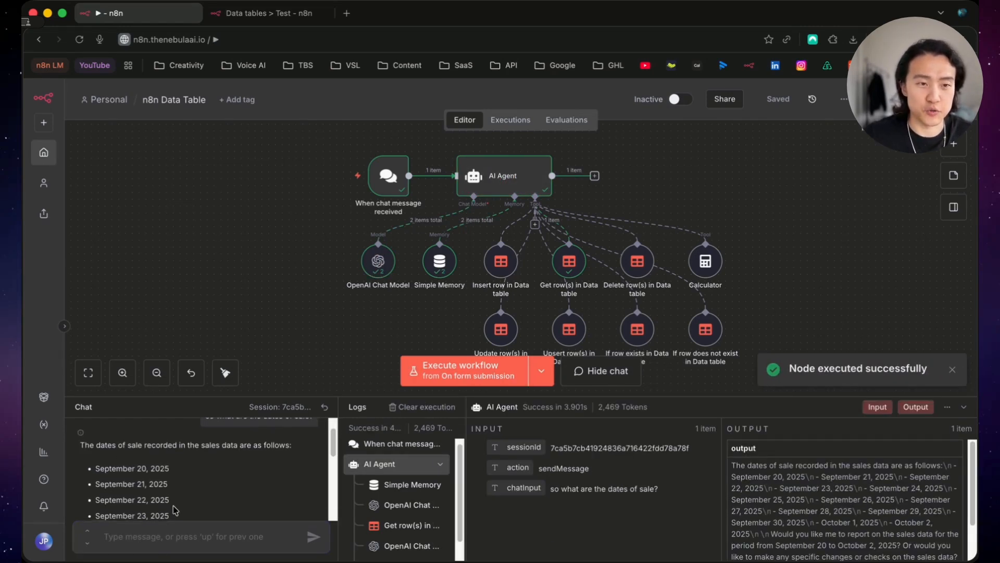
pyautogui.scroll(3, 177, 479)
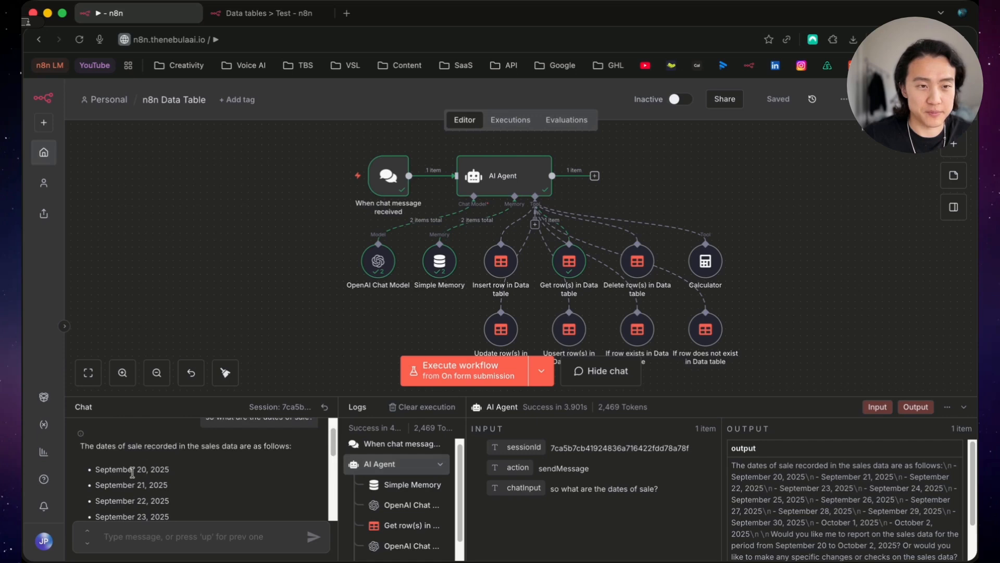
pyautogui.scroll(-5, 142, 477)
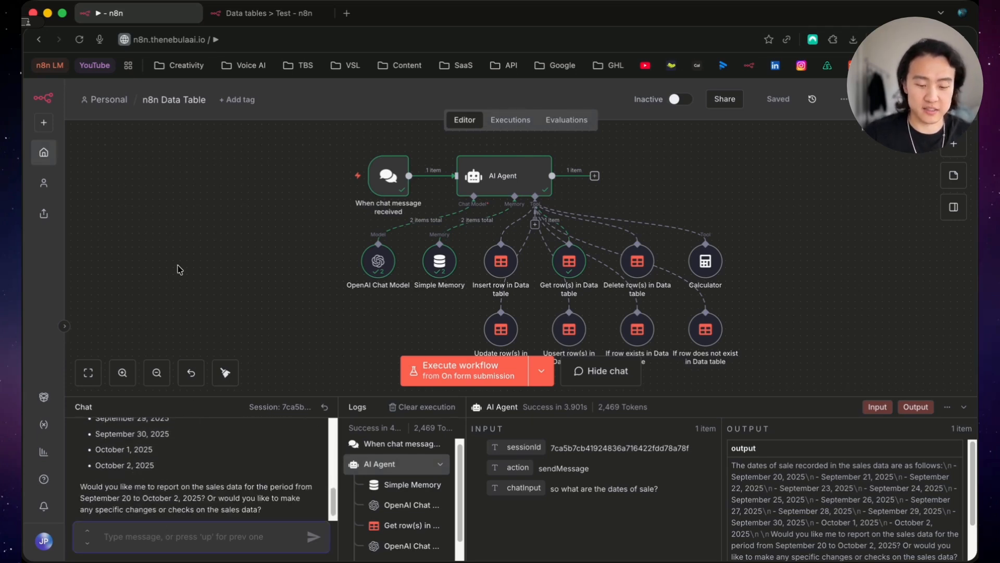
# - Ask 'what's the most expensive product?' and check the answer against the data table
pyautogui.write("what's the most expensive product?")
pyautogui.press('Return')
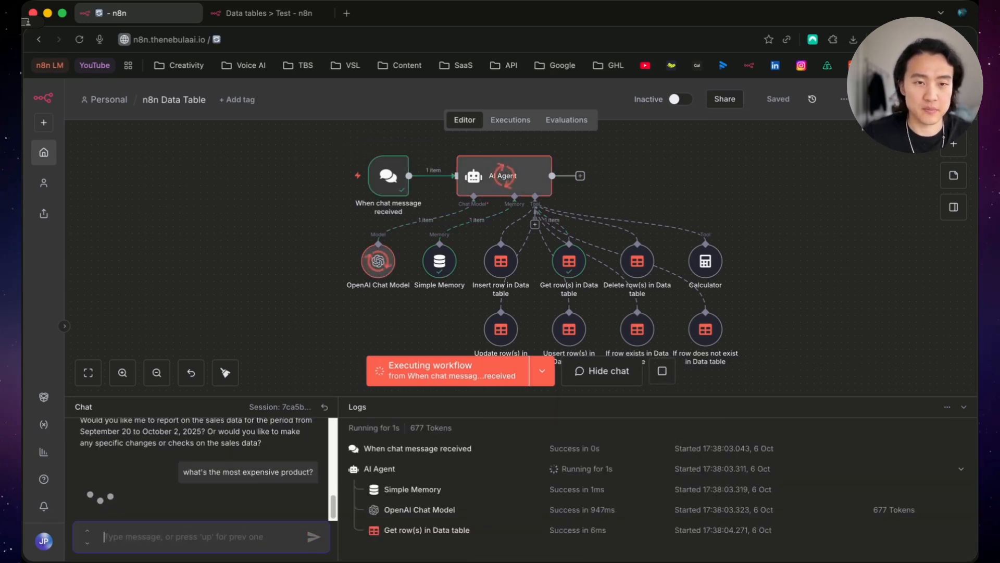
pyautogui.moveTo(269, 465); pyautogui.dragTo(282, 478)
pyautogui.click(280, 479)
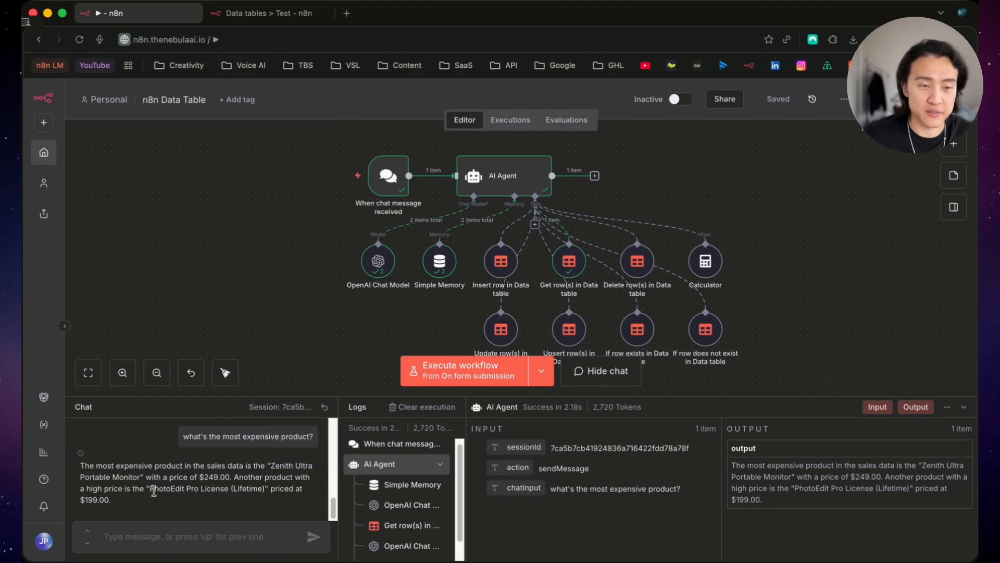
pyautogui.click(242, 13)
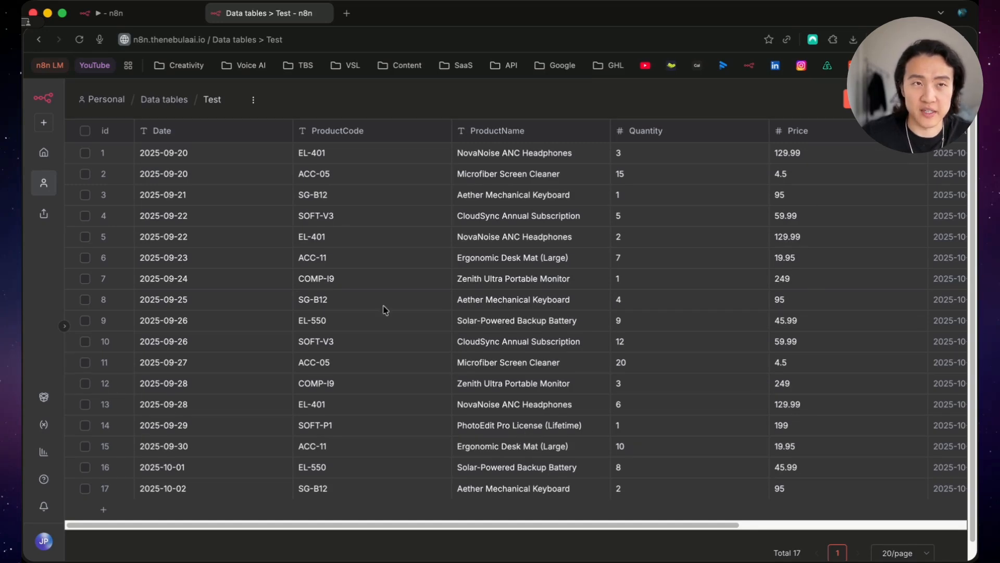
pyautogui.click(134, 14)
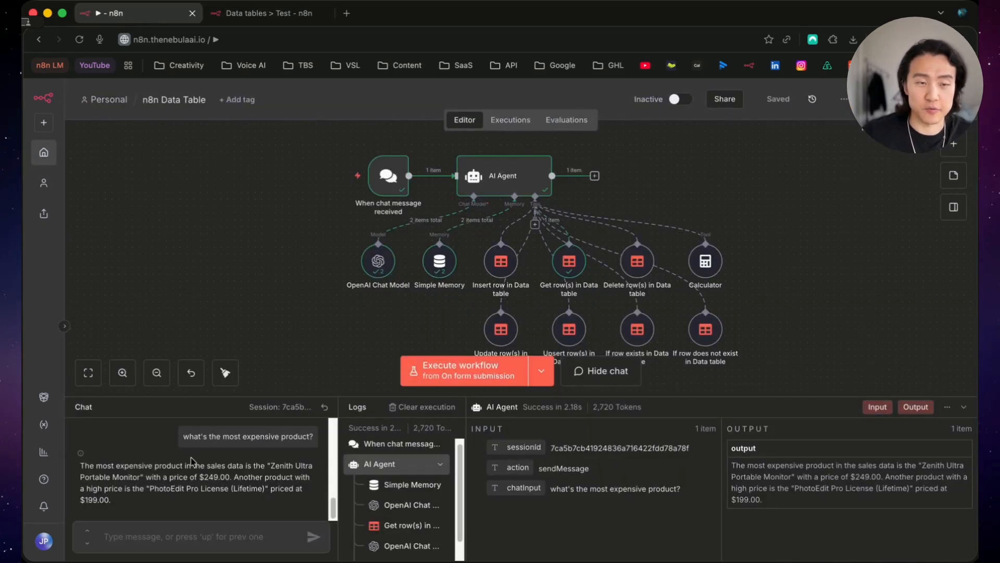
# - Ask which products were sold on September 21 and verify in the data table
pyautogui.write('what products were sold on September 21?')
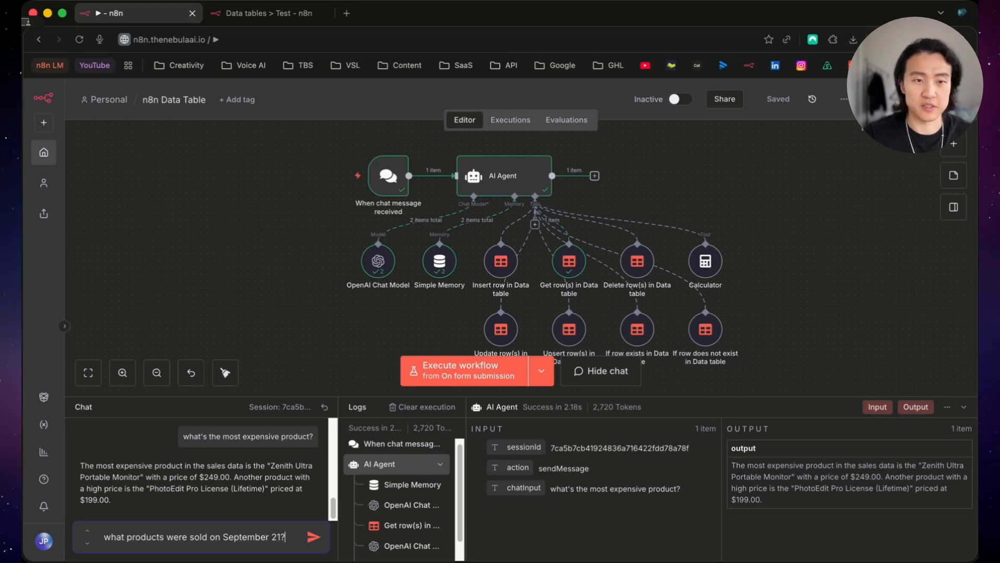
pyautogui.press('Return')
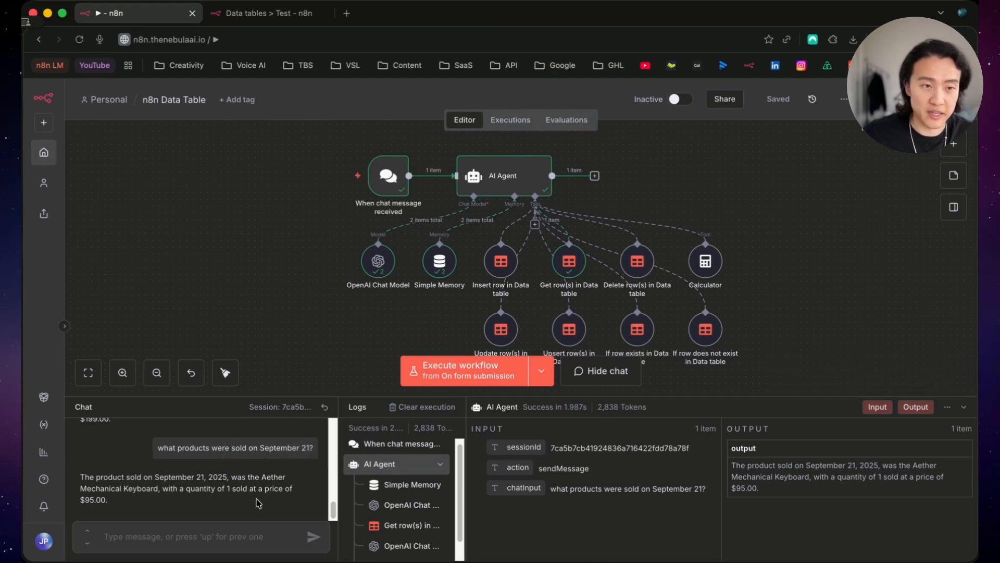
pyautogui.click(271, 14)
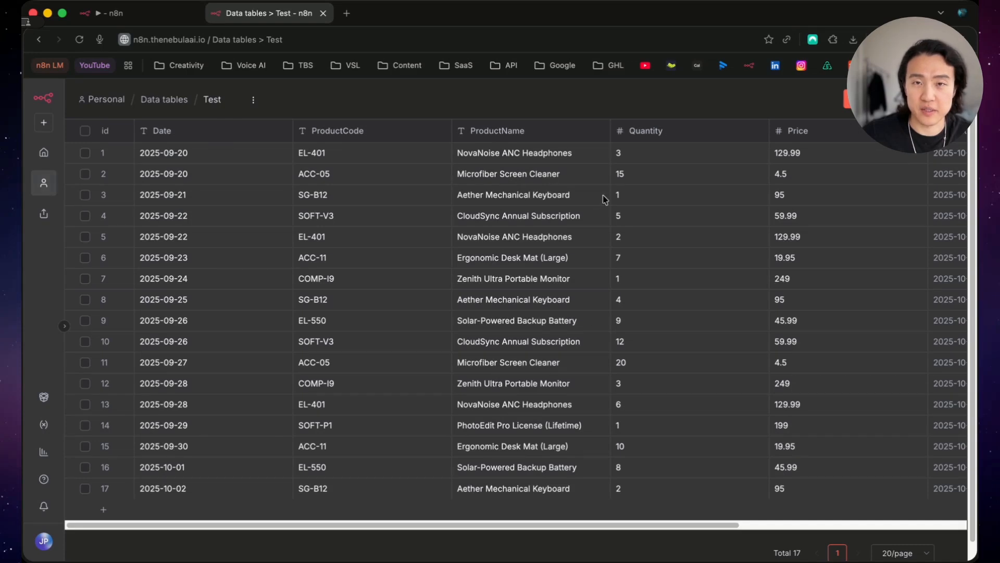
pyautogui.click(156, 16)
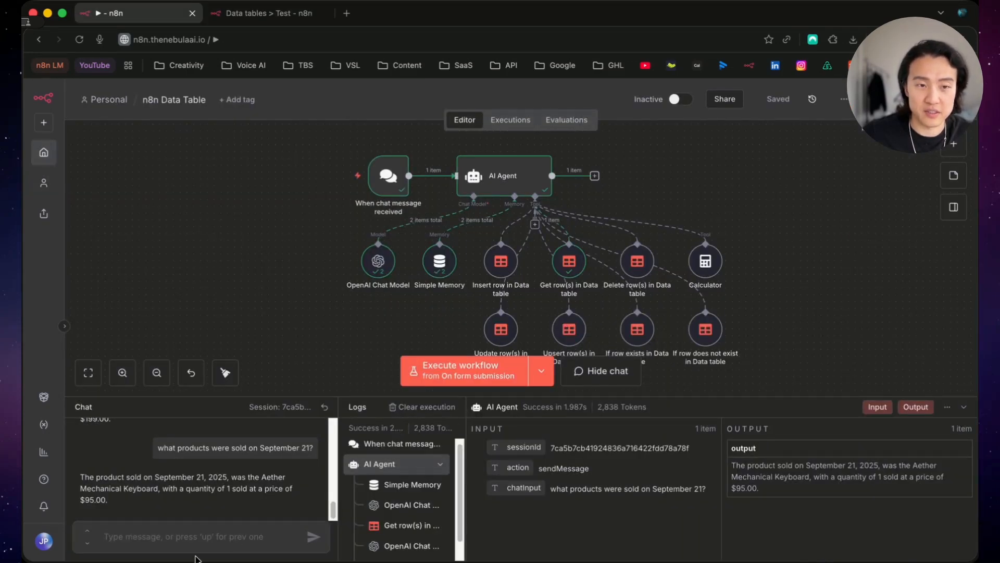
# - Ask 'across all the days, which product was sold in the highest quantity?'
pyautogui.click(192, 536)
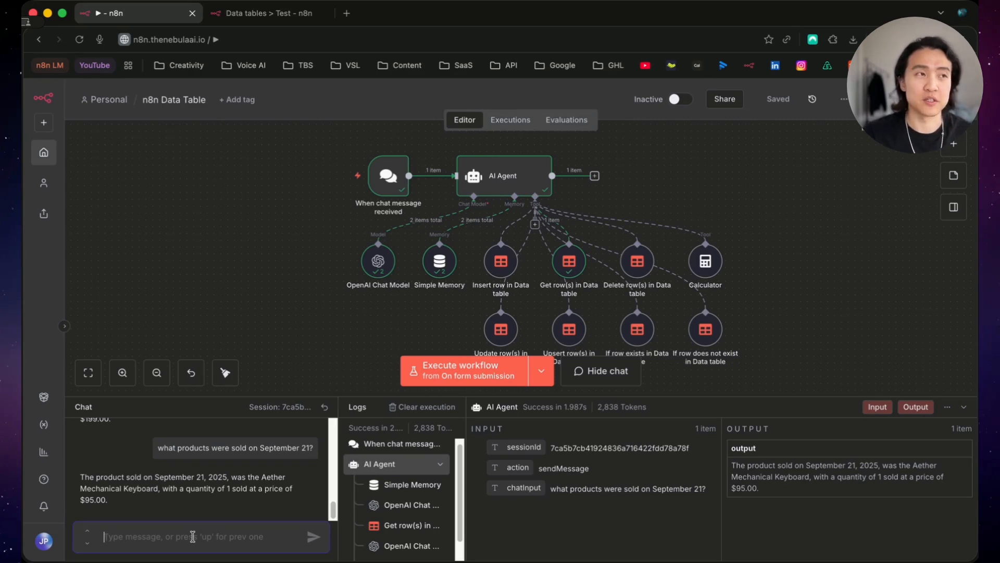
pyautogui.write('across ')
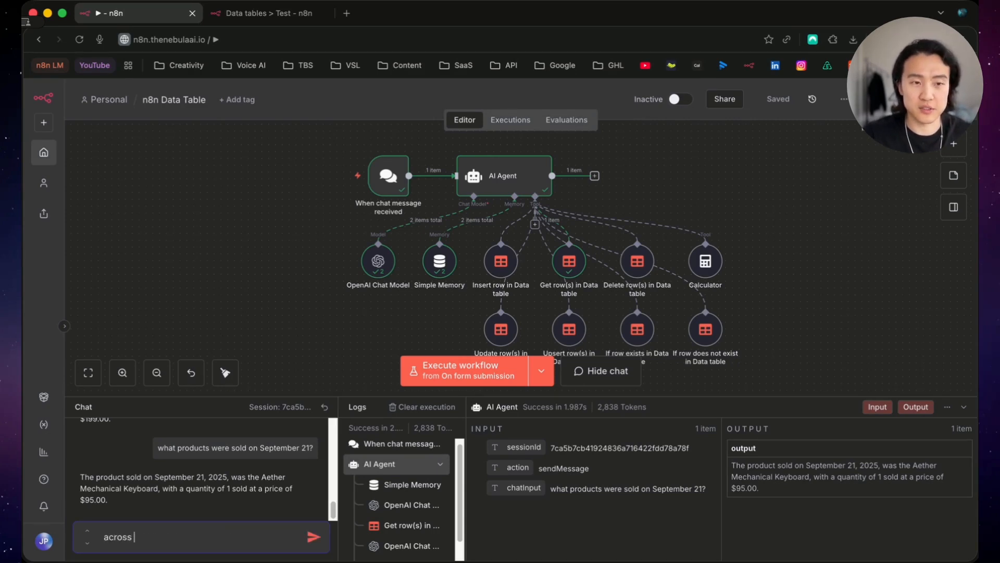
pyautogui.write('all the days, whic')
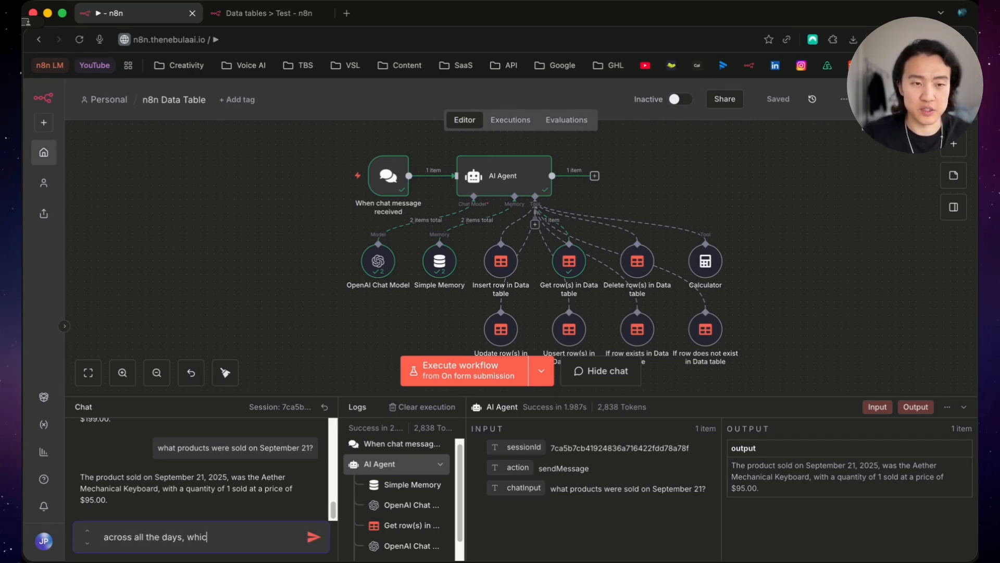
pyautogui.write('h product was sold i')
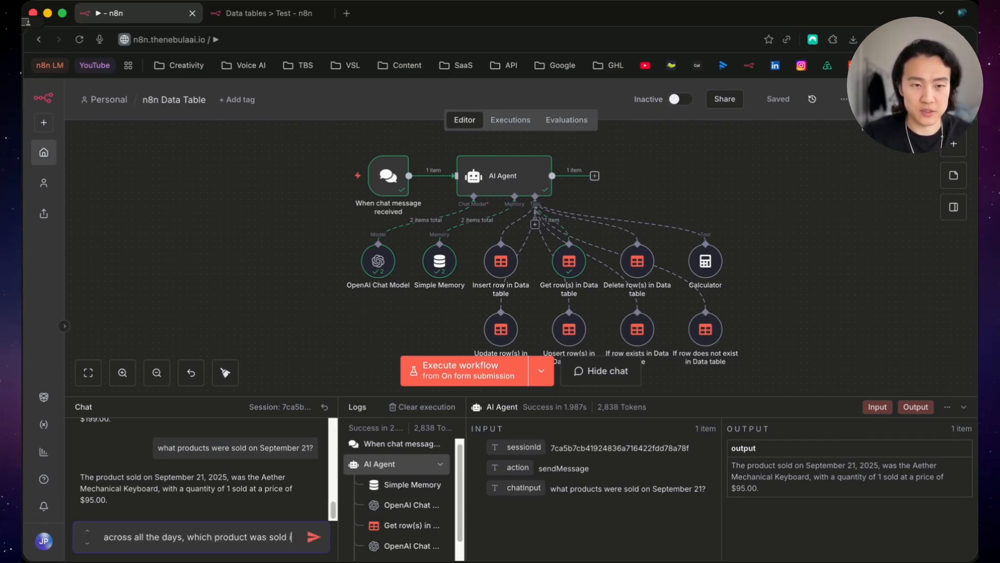
pyautogui.write('n the highest quantity?')
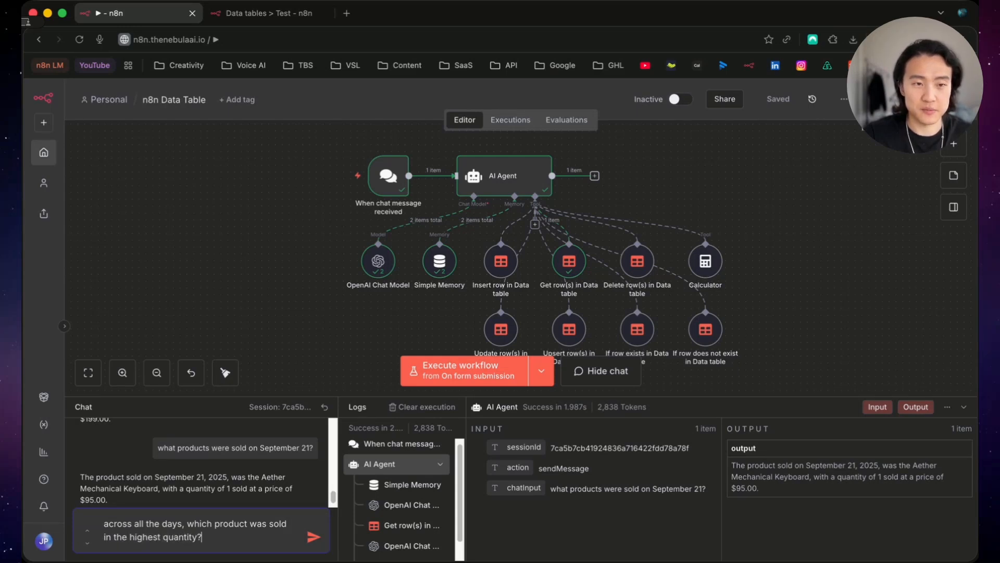
pyautogui.press('Return')
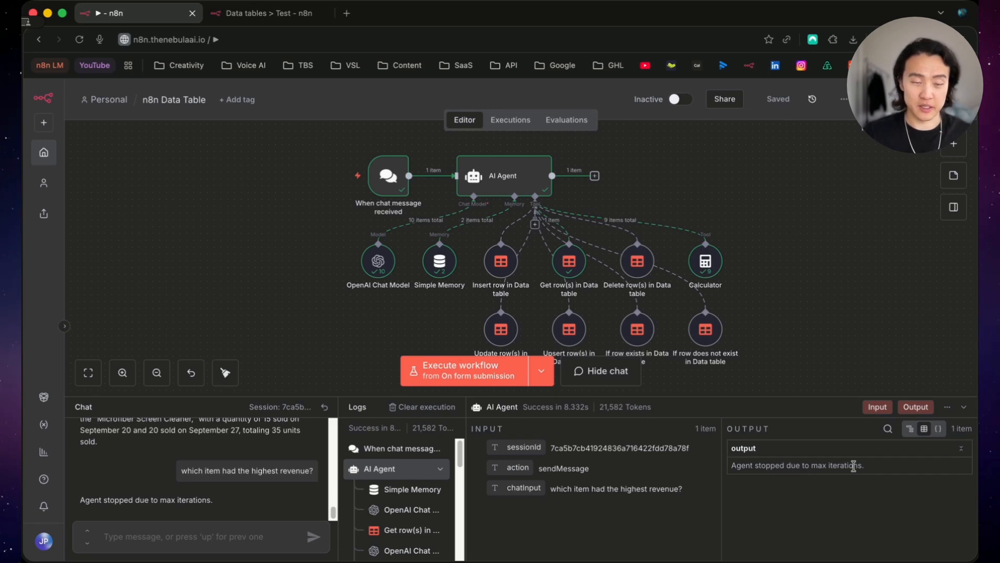
# - Ask the chat agent 'what was the total revenue for september 20?'
pyautogui.write('what was the')
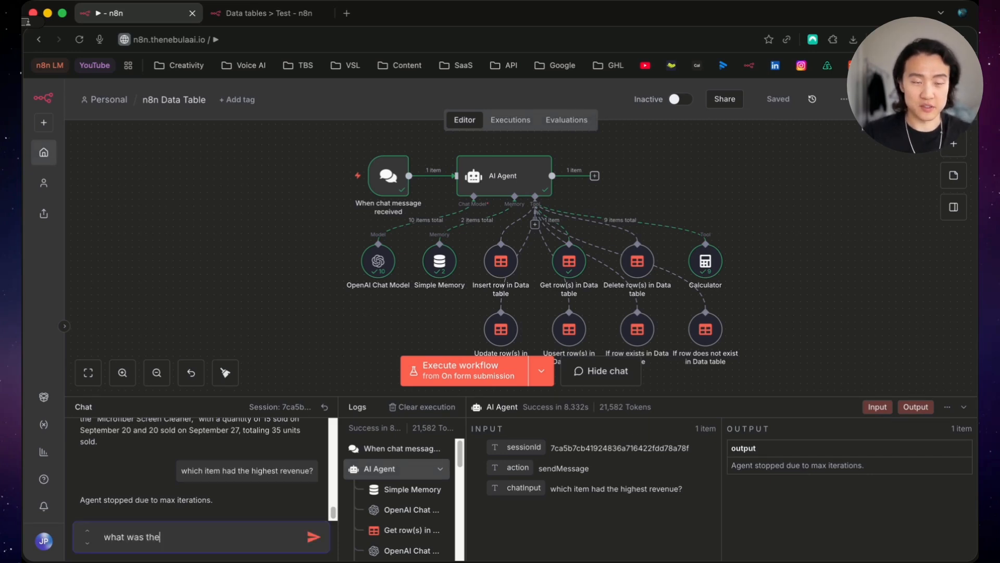
pyautogui.write(' total revenue fof')
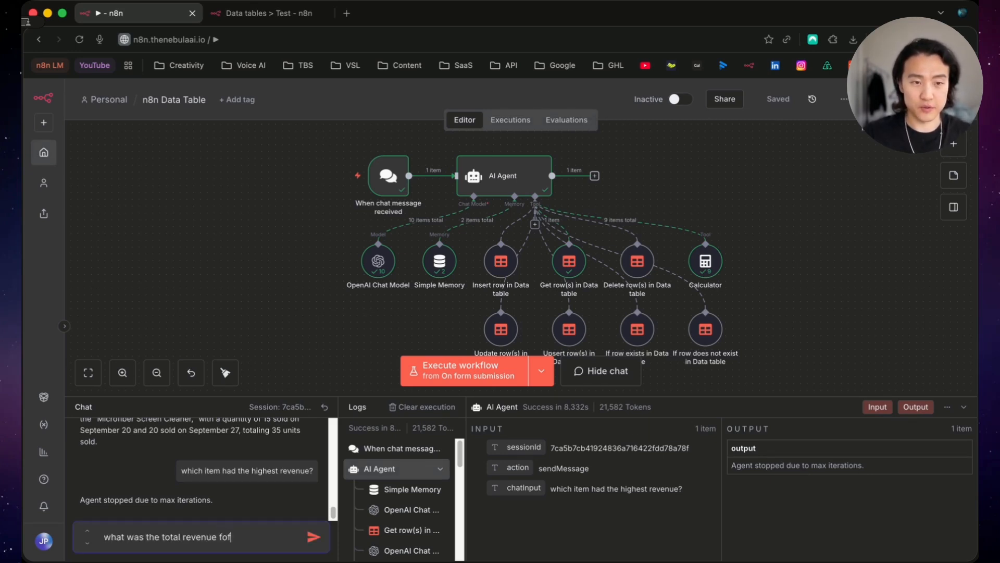
pyautogui.press('BackSpace')
pyautogui.write('r september ')
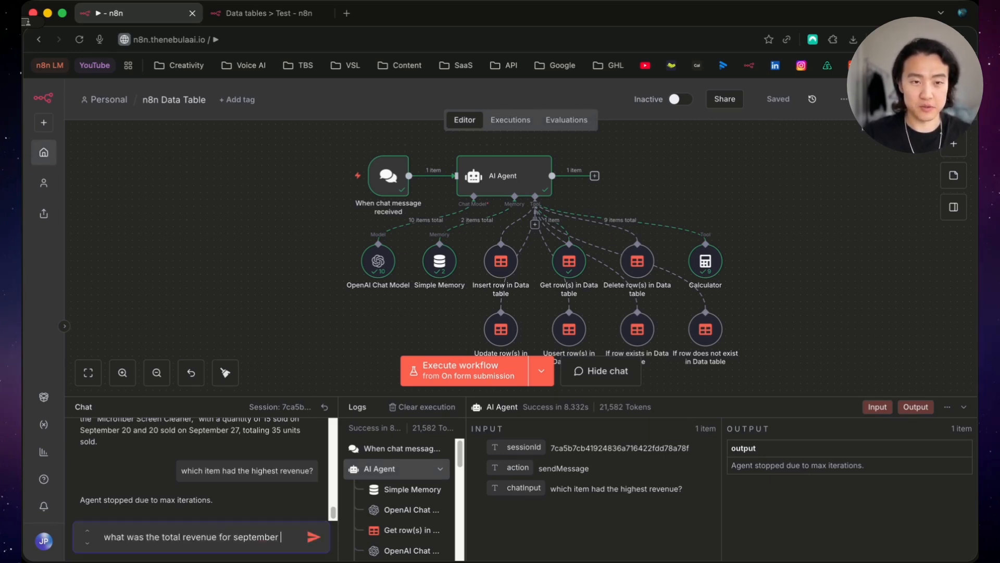
pyautogui.write('20?')
pyautogui.press('Return')
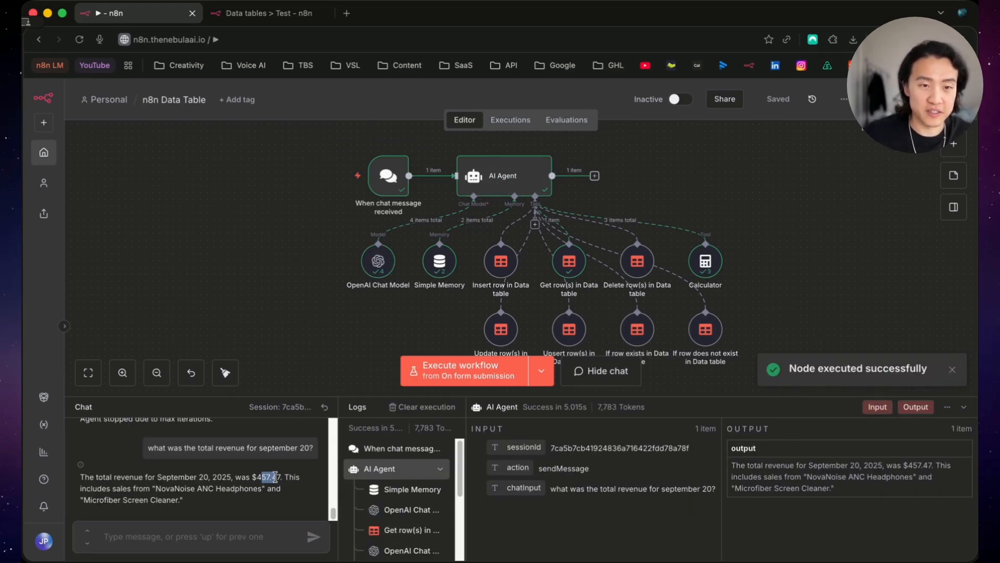
# - Check the $457.47 answer against the Test data table, then return to the workflow chat
pyautogui.moveTo(174, 491); pyautogui.dragTo(176, 496)
pyautogui.click(176, 495)
pyautogui.click(268, 13)
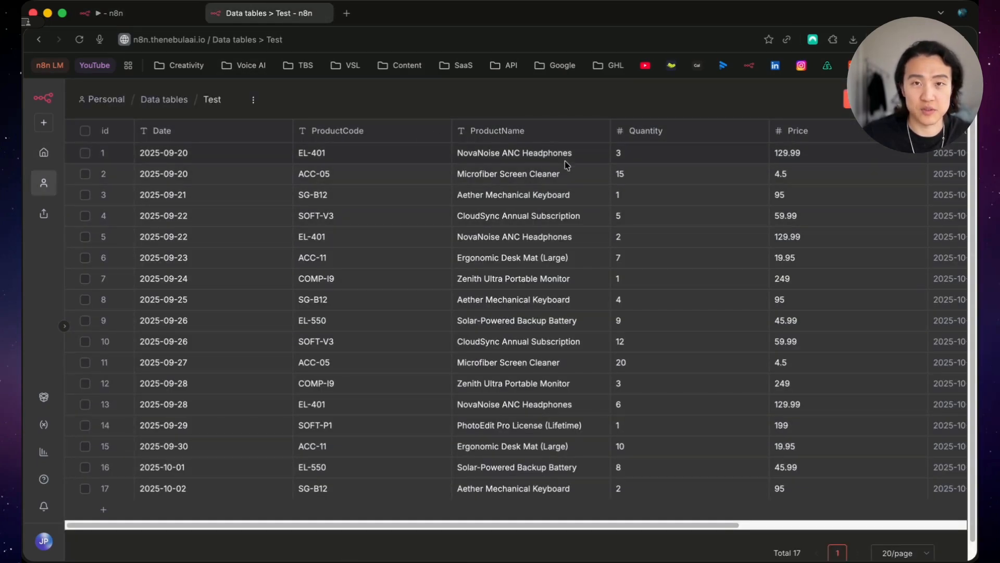
pyautogui.click(157, 15)
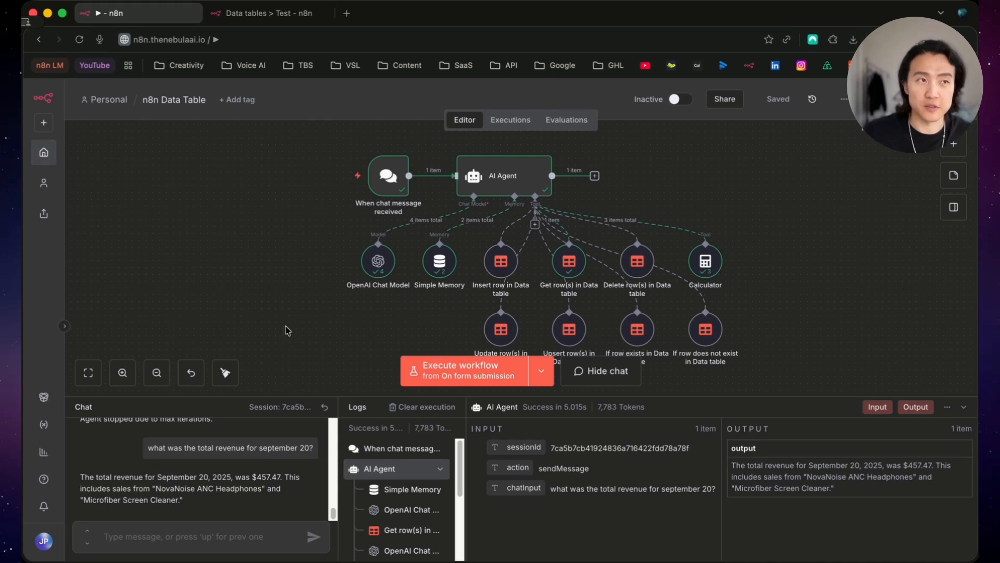
pyautogui.click(222, 535)
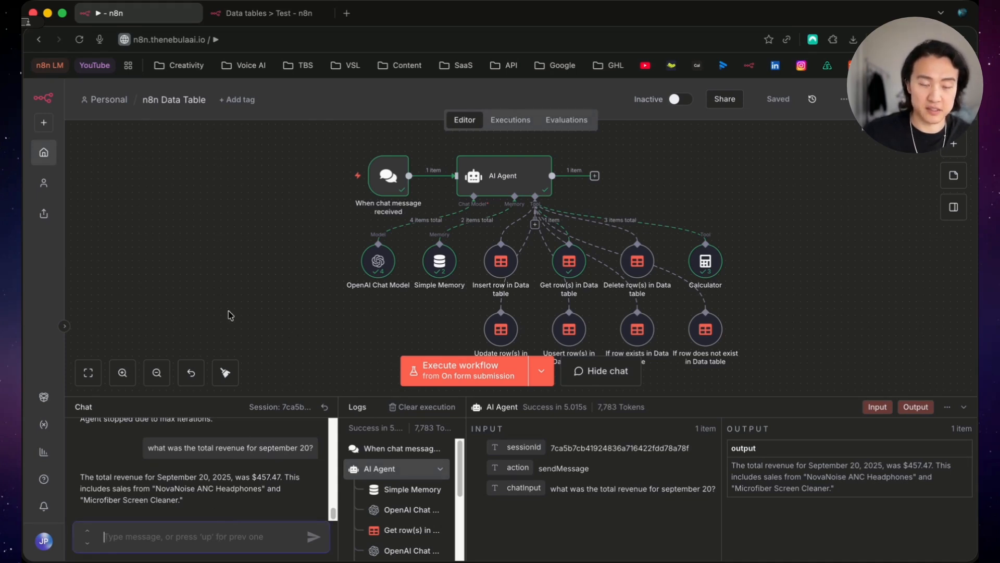
# - Ask the agent to add an October 3 sale: Optimus Prime toy, code ABC123, price 299, quantity 2
pyautogui.write("let's add ")
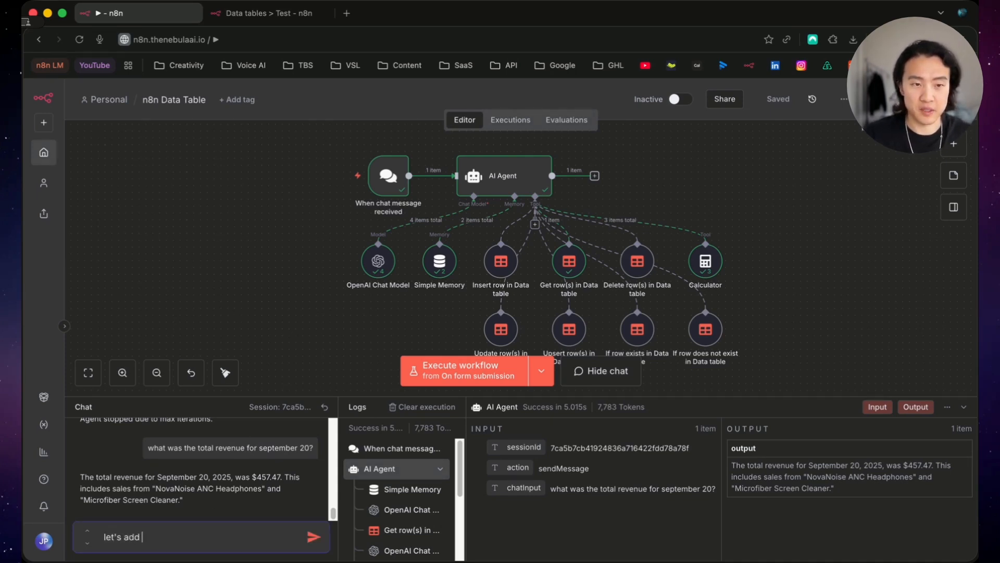
pyautogui.write('a new sales figure ')
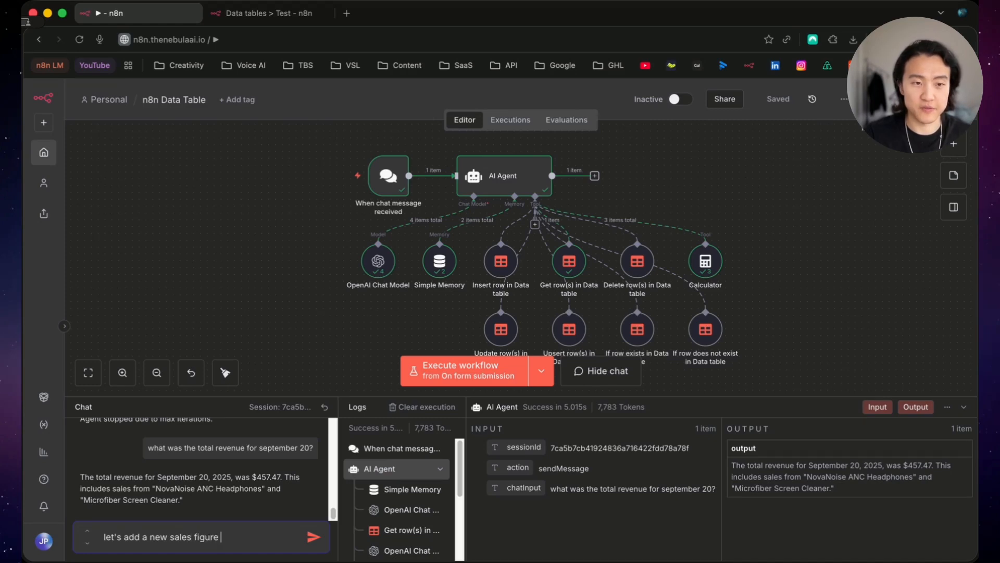
pyautogui.write('for october 3')
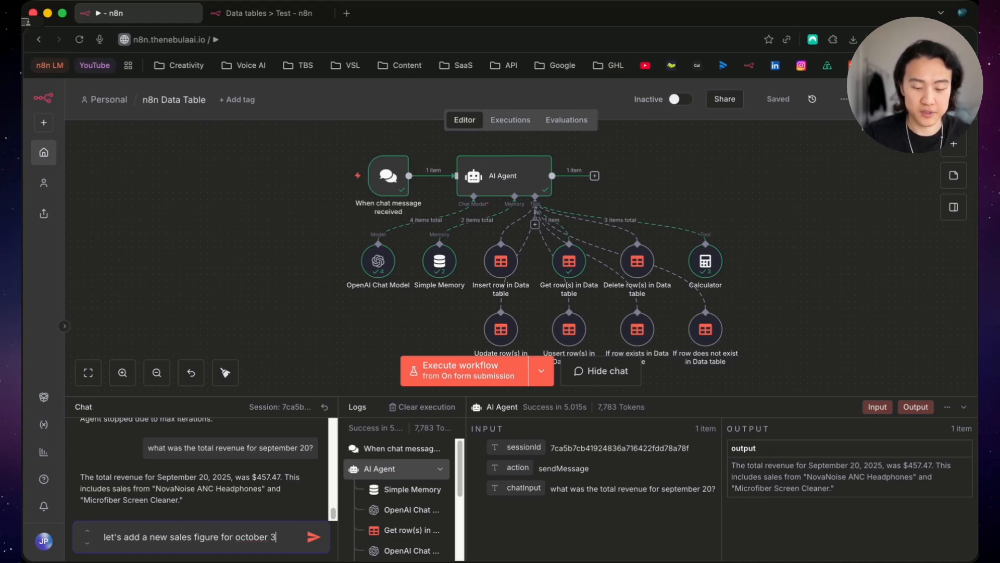
pyautogui.write(', Optimus Prime toy, ')
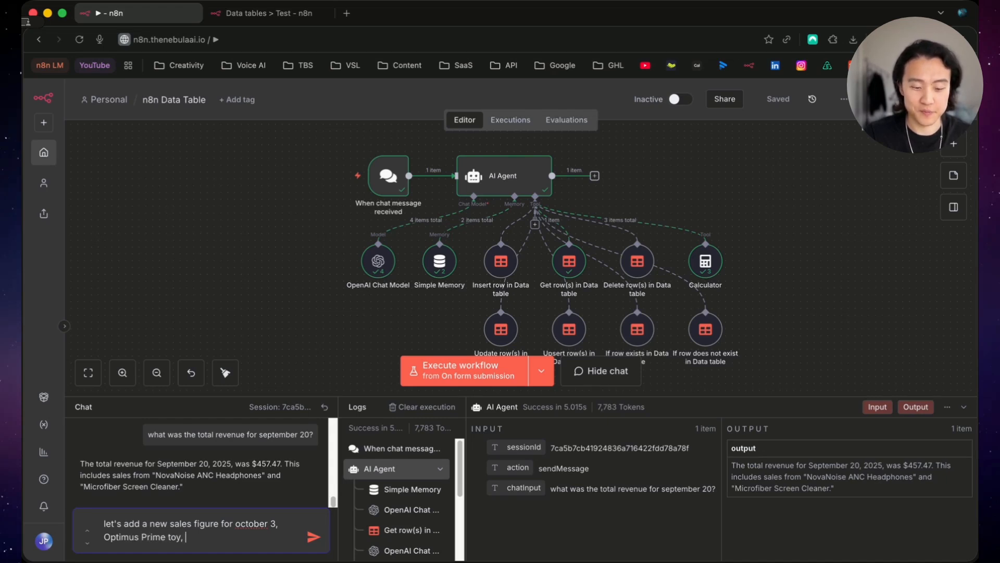
pyautogui.write('ABC123 code, price is')
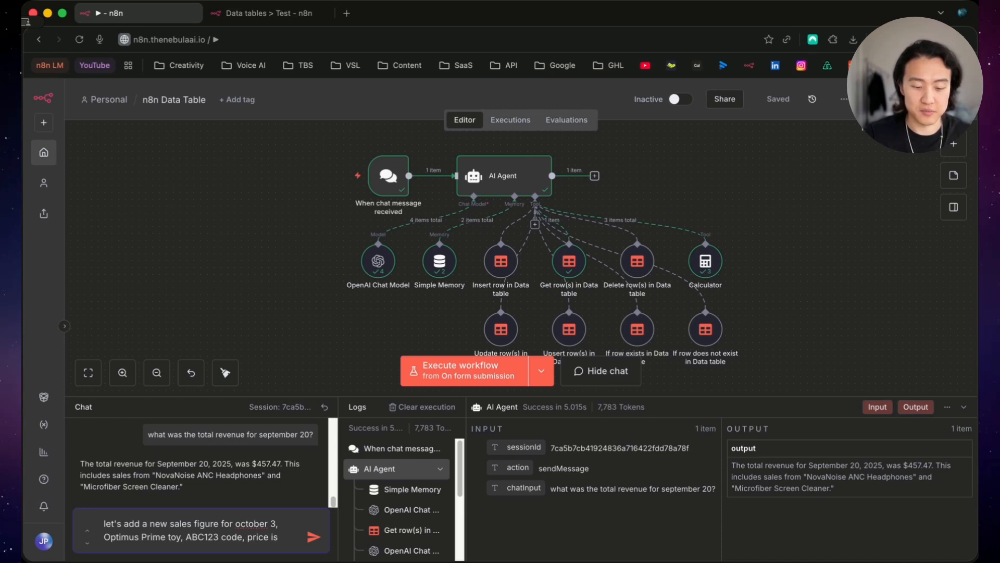
pyautogui.write(' 299, ')
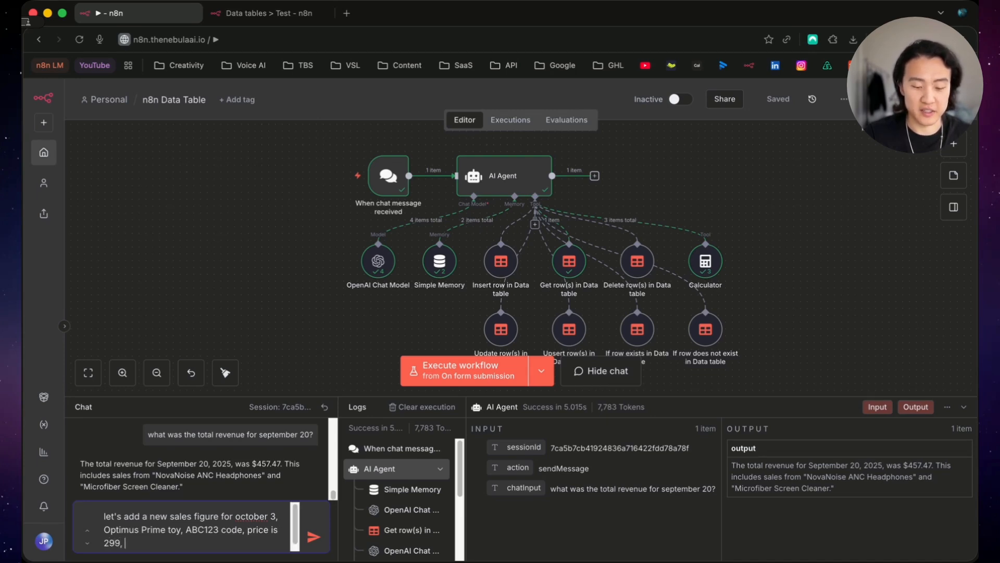
pyautogui.write('quantity sold was 2')
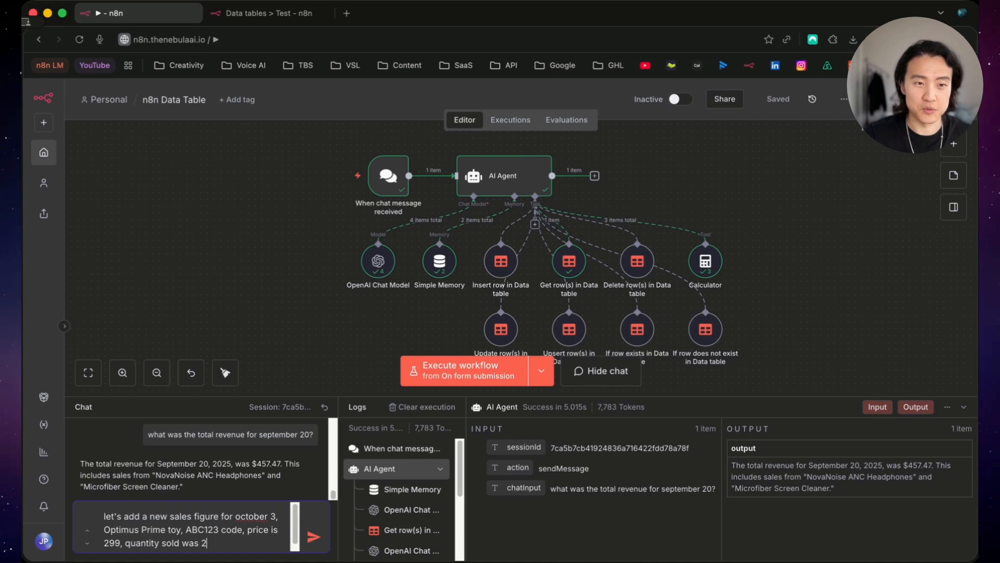
pyautogui.press('Return')
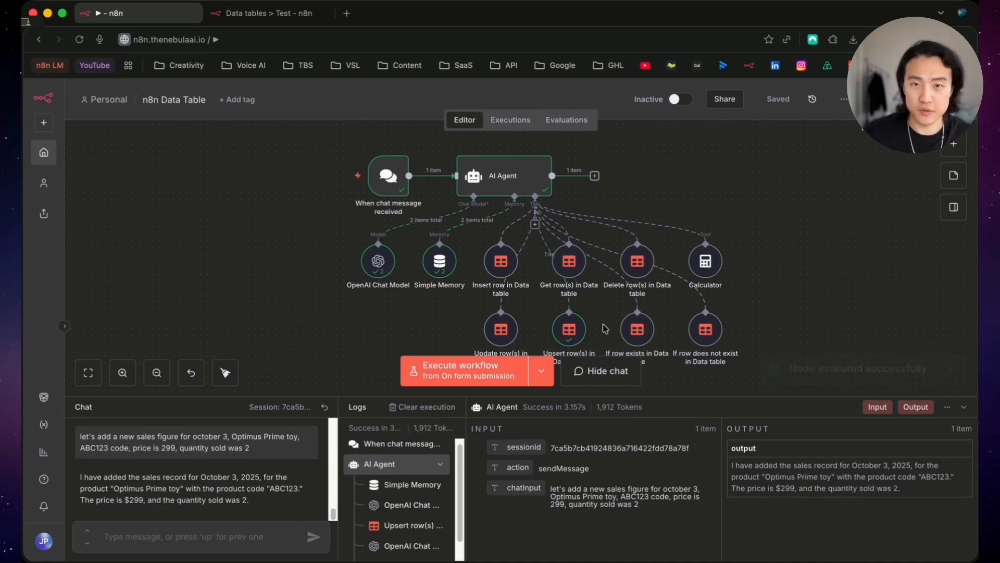
pyautogui.scroll(-2, 607, 331)
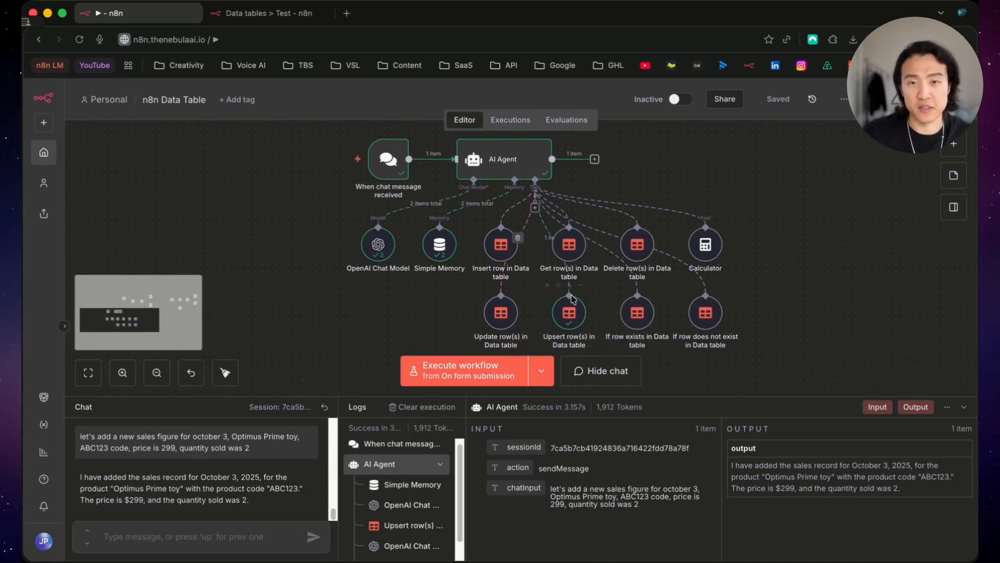
pyautogui.click(234, 14)
pyautogui.click(81, 40)
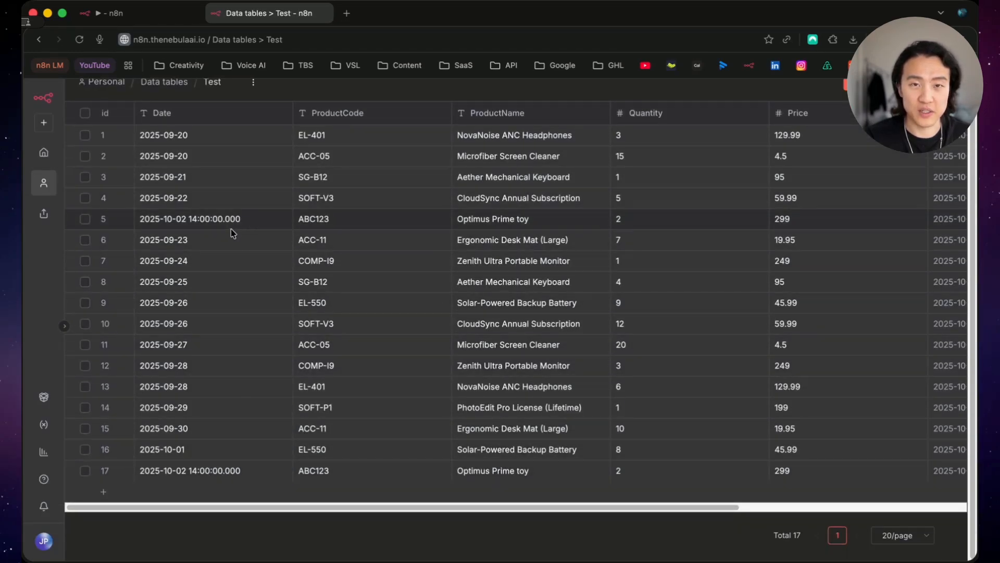
pyautogui.hscroll(5, 415, 226)
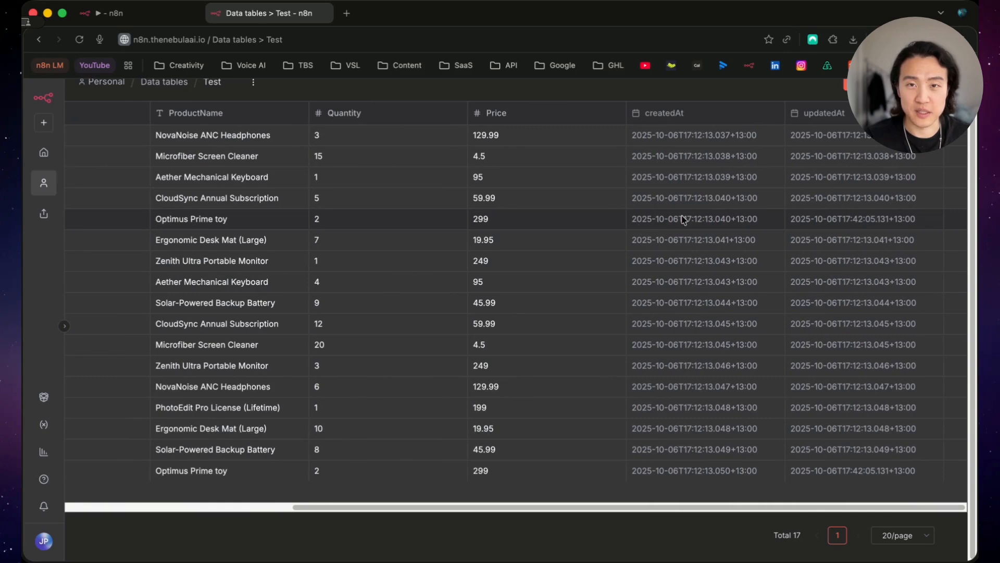
pyautogui.hscroll(-10, 652, 230)
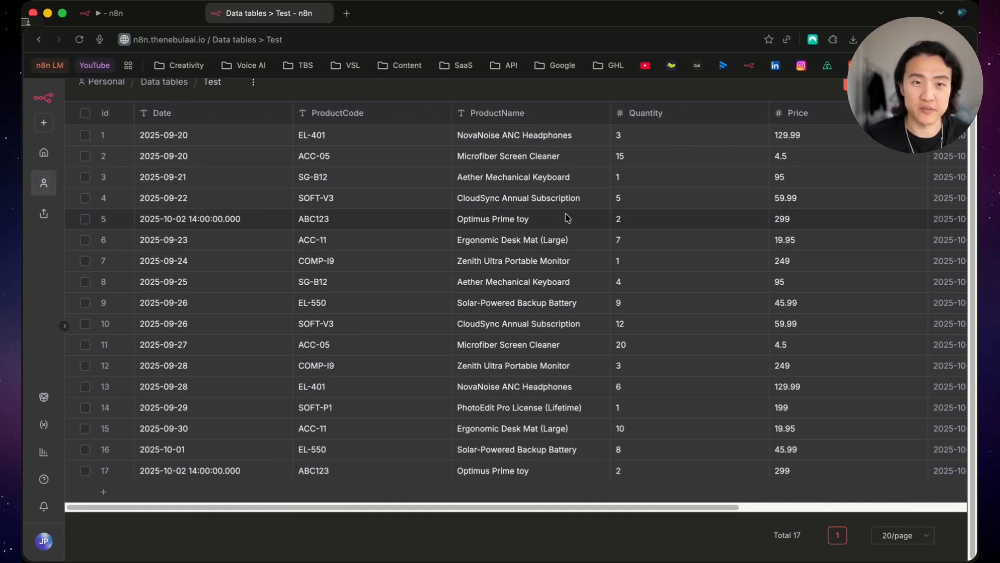
pyautogui.hscroll(5, 674, 243)
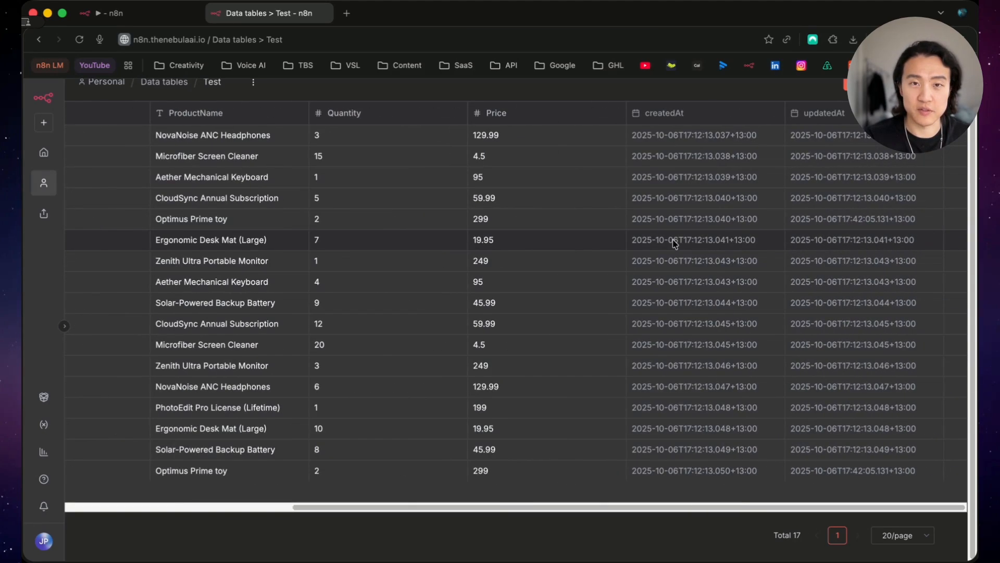
pyautogui.click(122, 13)
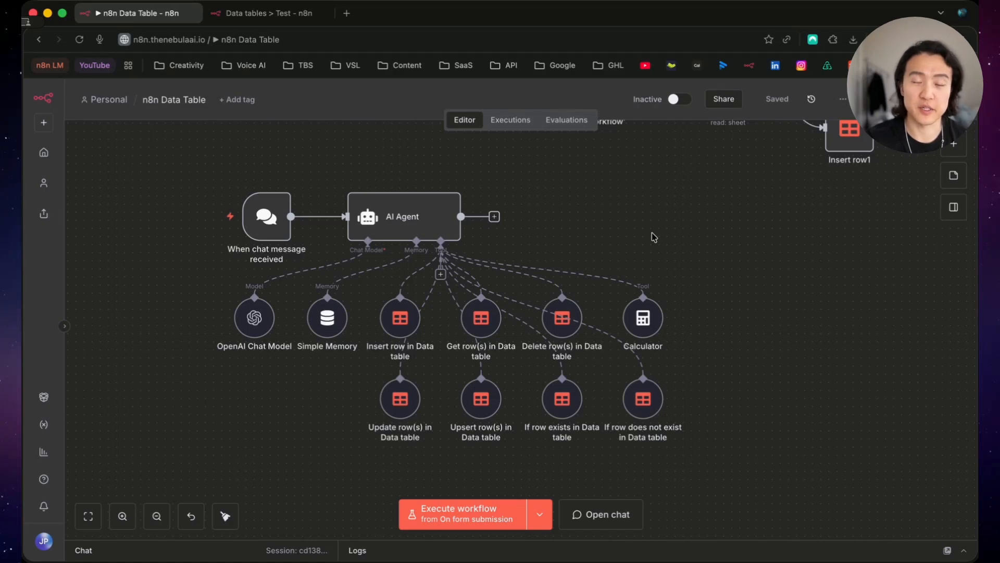
# - Select the Delete row(s) in Data table tool on the workflow canvas
pyautogui.click(558, 334)
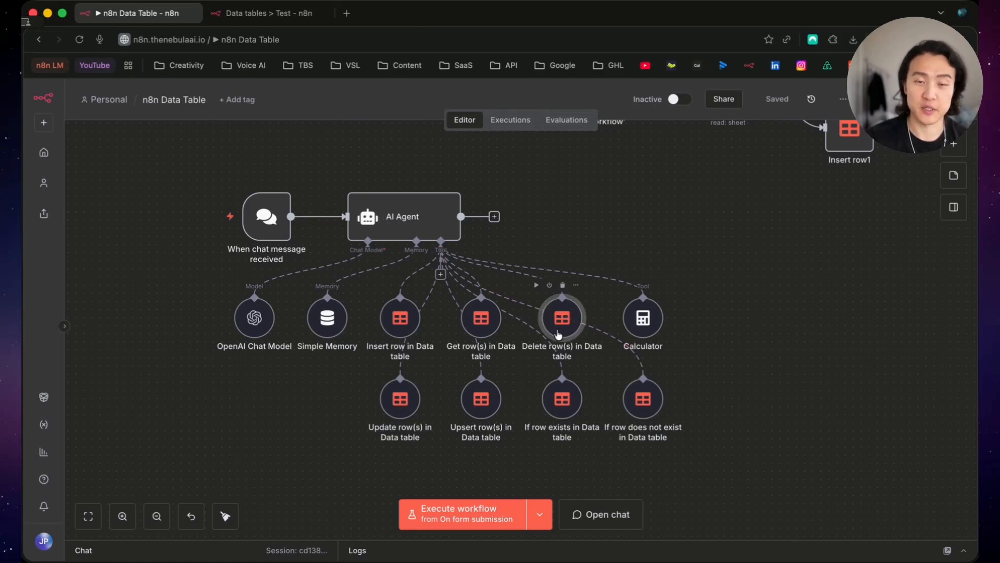